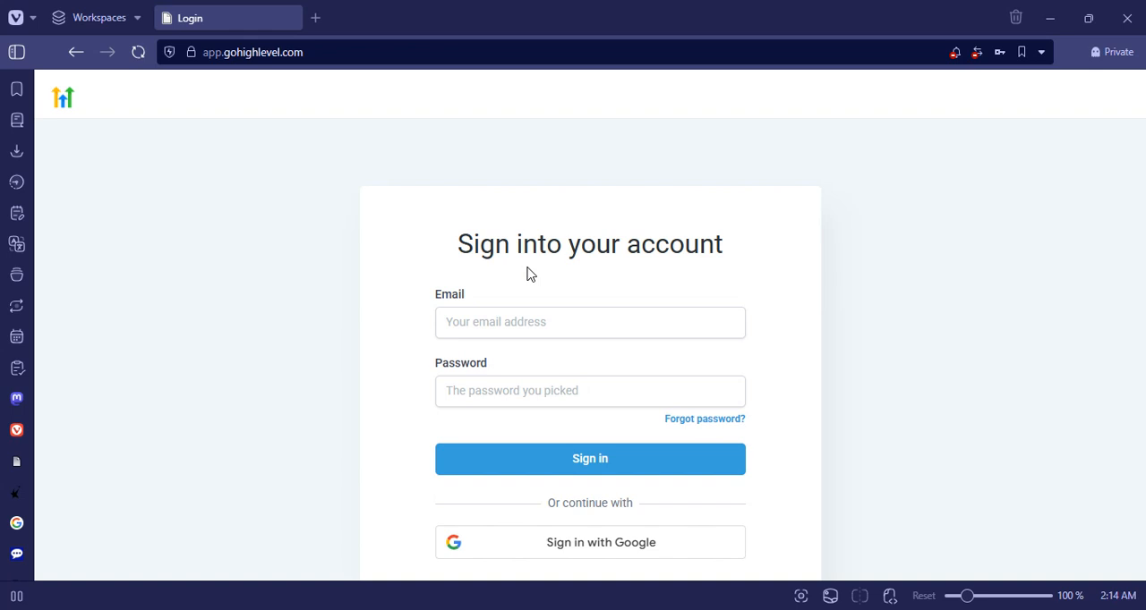
- Enter the account email and password on the login page and submit the sign-in form
click(552, 322)
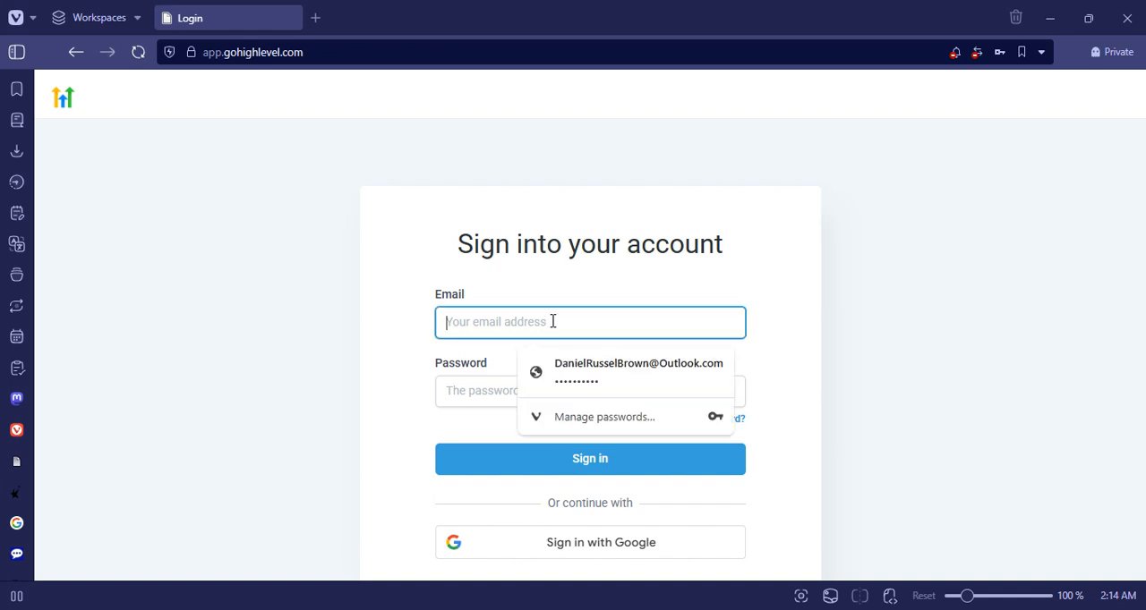
key(ctrl+v)
click(505, 392)
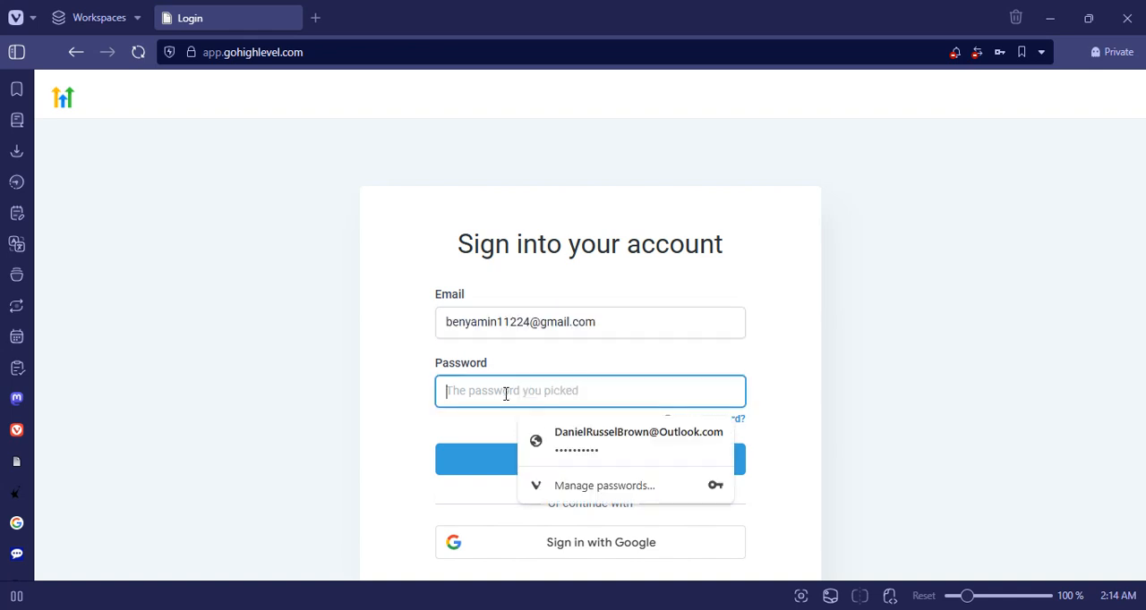
text(•••••)
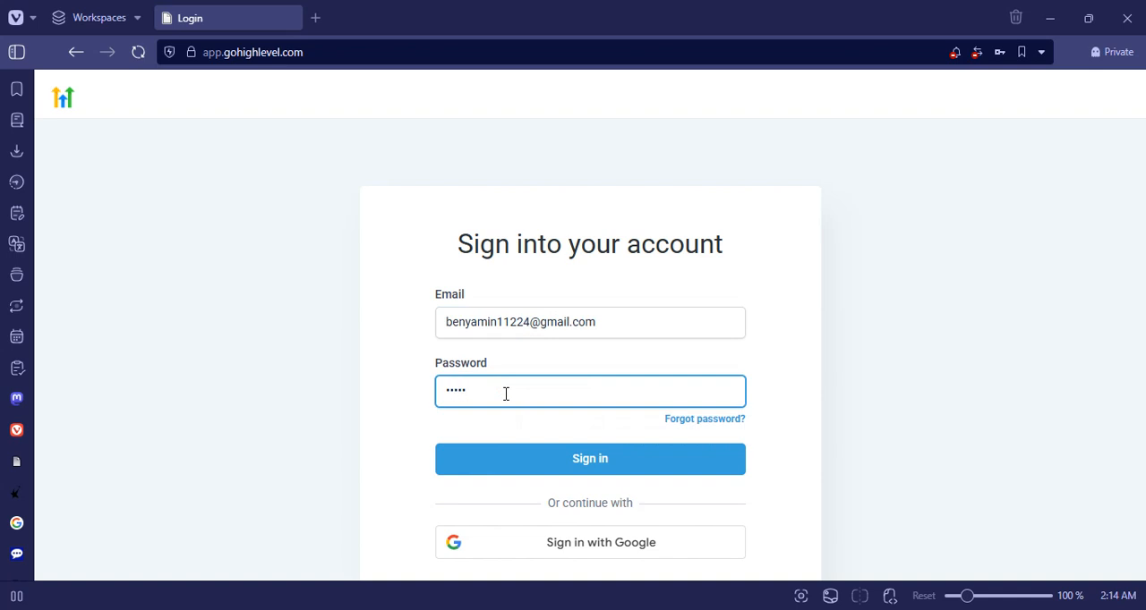
text(•••••)
click(504, 472)
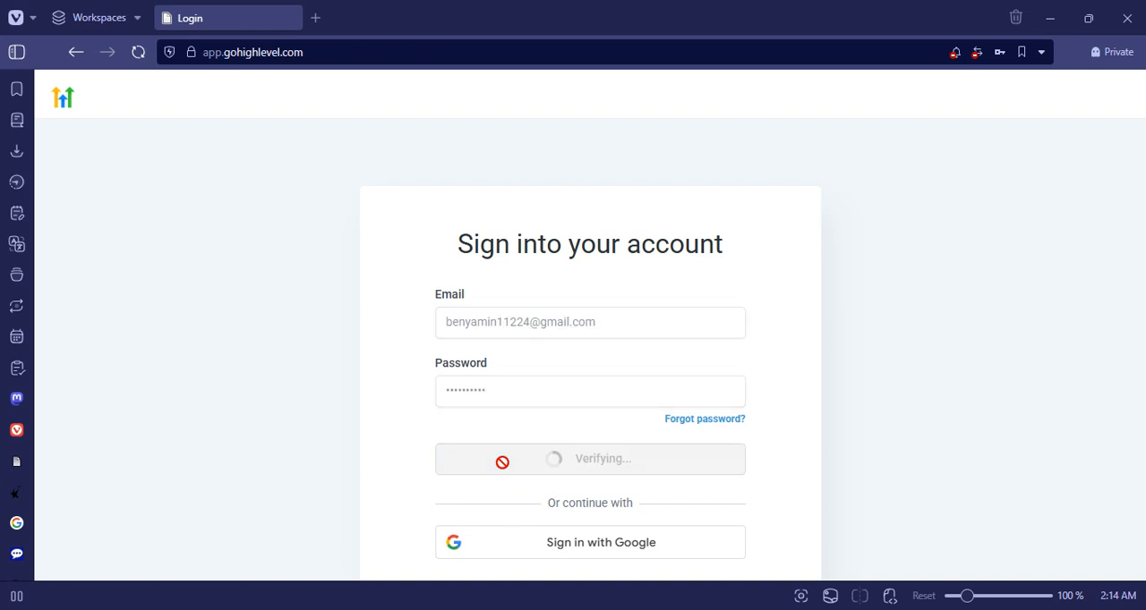
- Try to sign in again with a retyped account password
click(513, 391)
key(ctrl+a)
text(•••••)
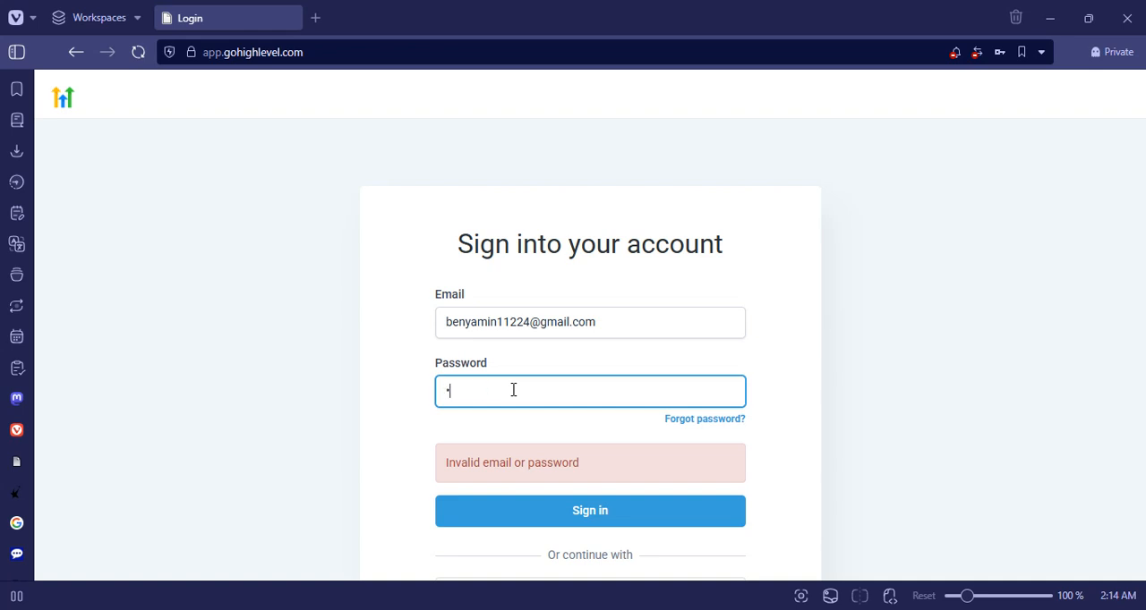
text(••••••)
key(Return)
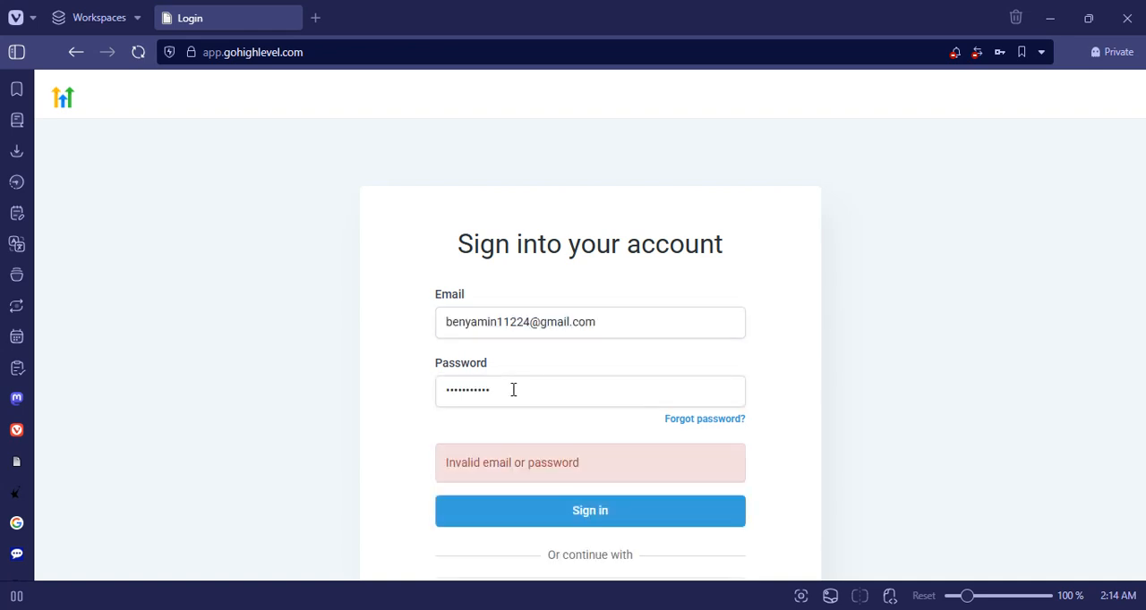
- Replace the account password with the correct one and submit the sign-in form
double_click(513, 389)
text(•••••••)
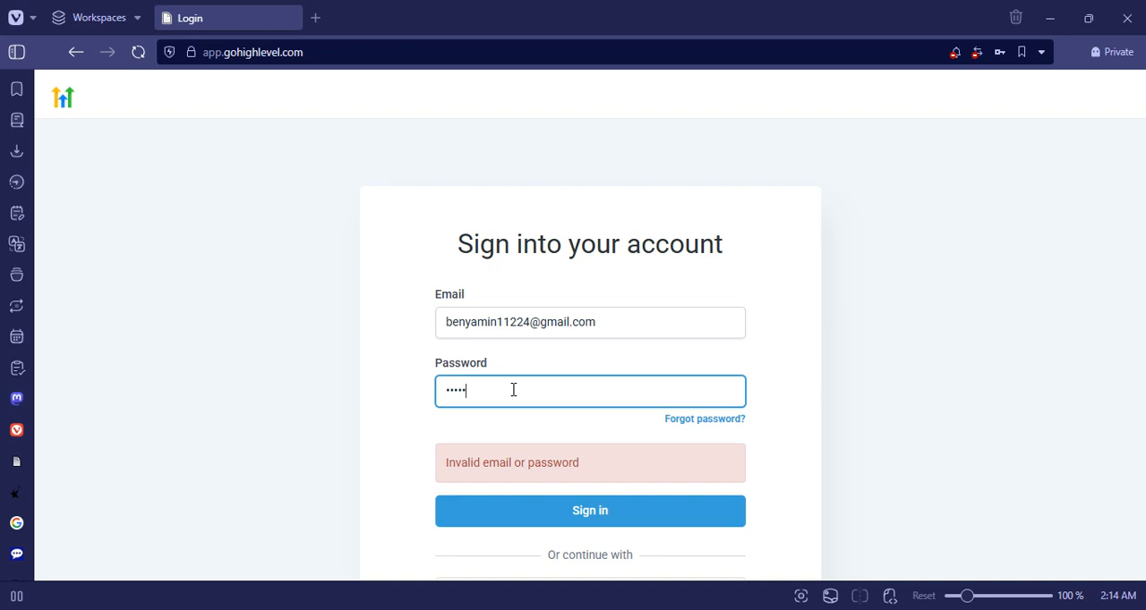
text(•••)
key(Return)
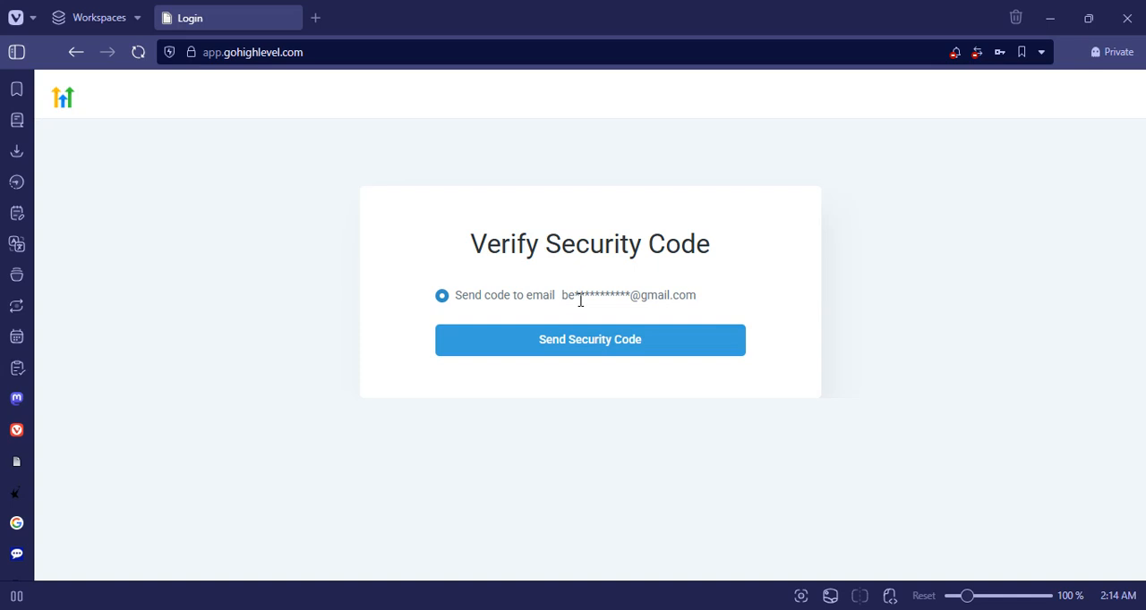
- Request the security code by email, then switch to Gmail and open the login security code message
click(549, 339)
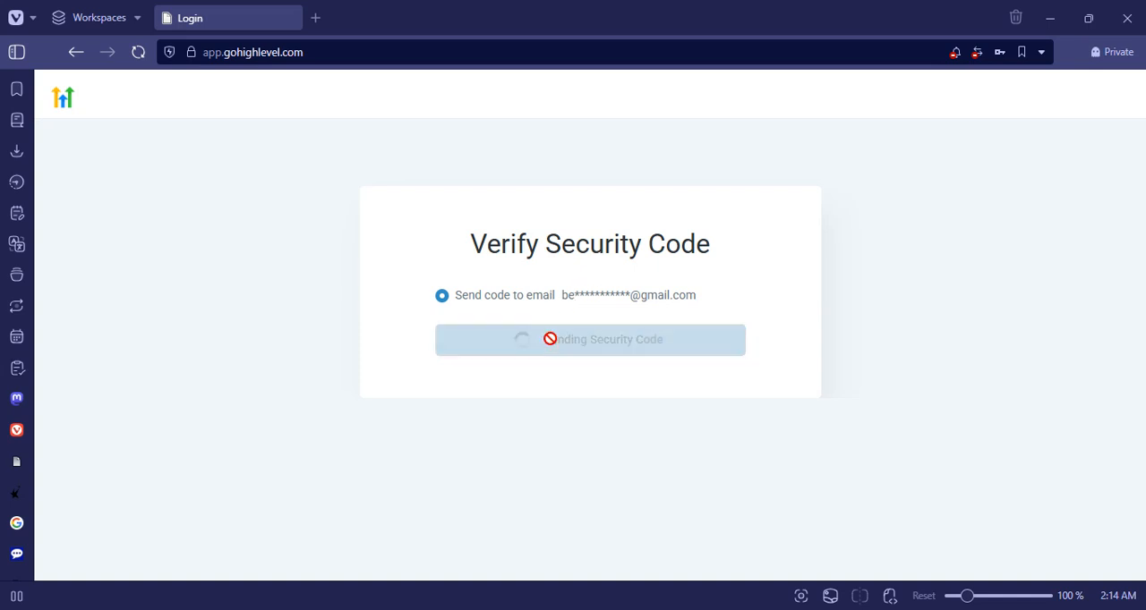
key(alt+Tab)
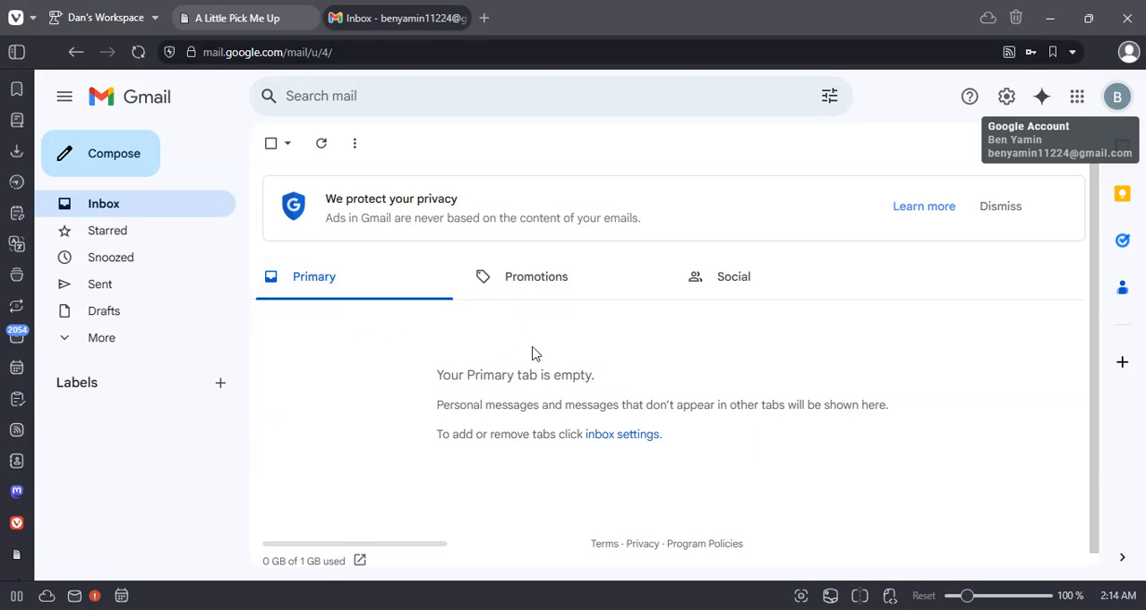
click(527, 315)
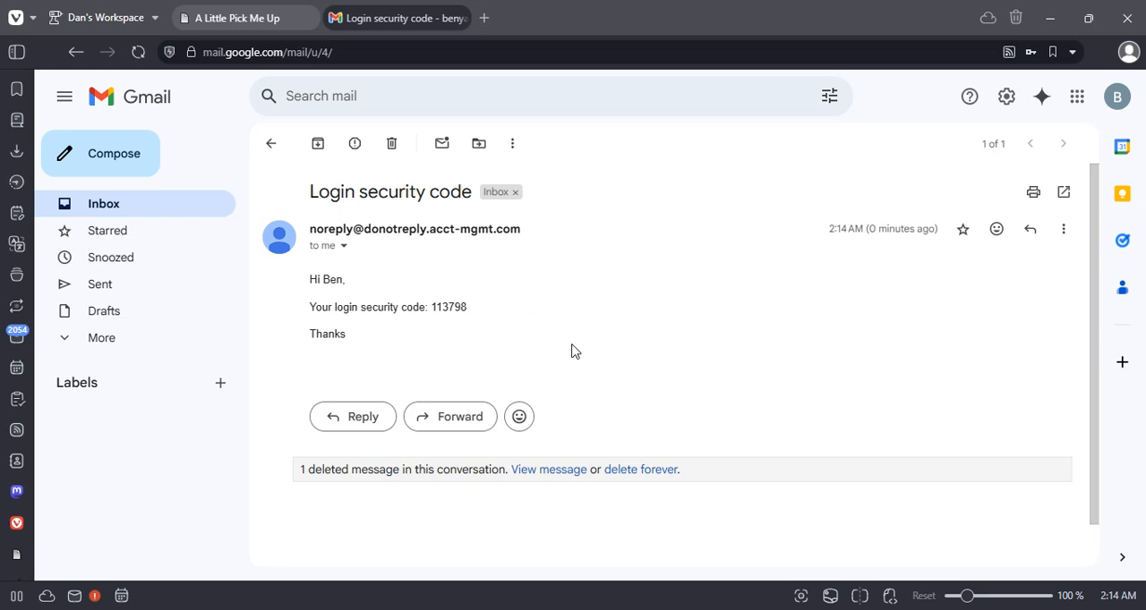
- Copy the security code from the email and paste it into the verification field on the HighLevel login page
drag(432, 308, 471, 311)
key(ctrl+c)
key(alt+Tab)
key(ctrl+v)
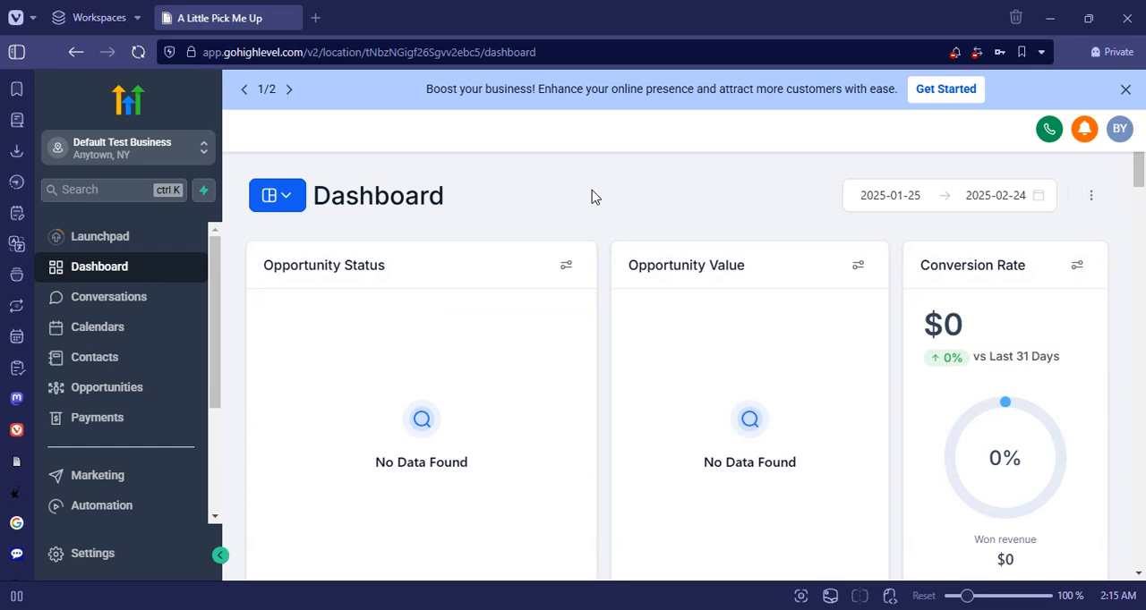
- Dismiss the promotional banner above the dashboard
click(1124, 90)
click(1120, 89)
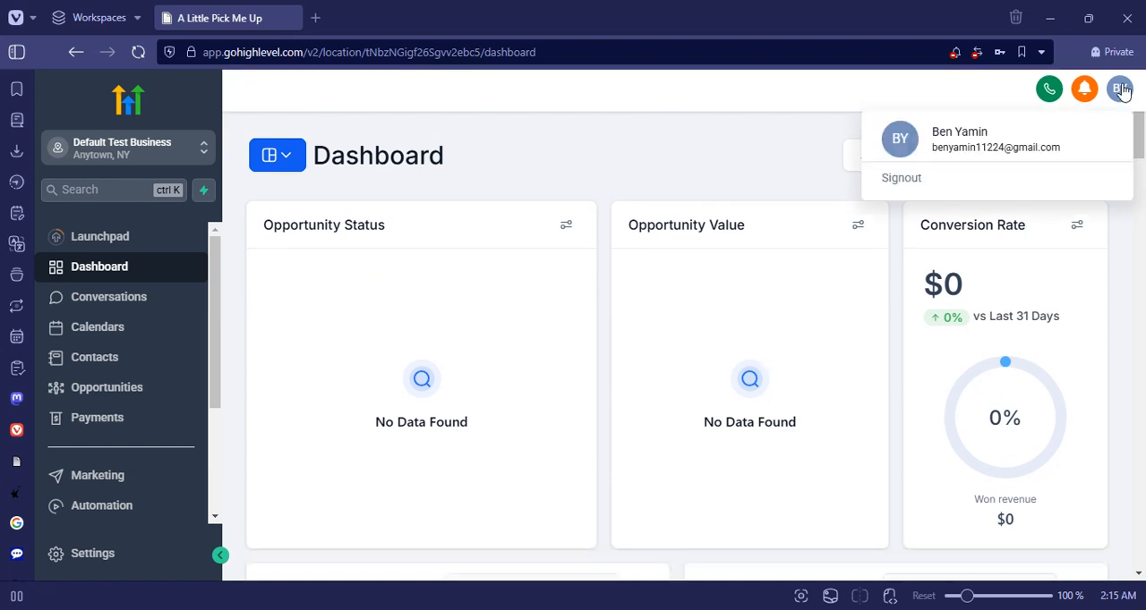
click(1004, 134)
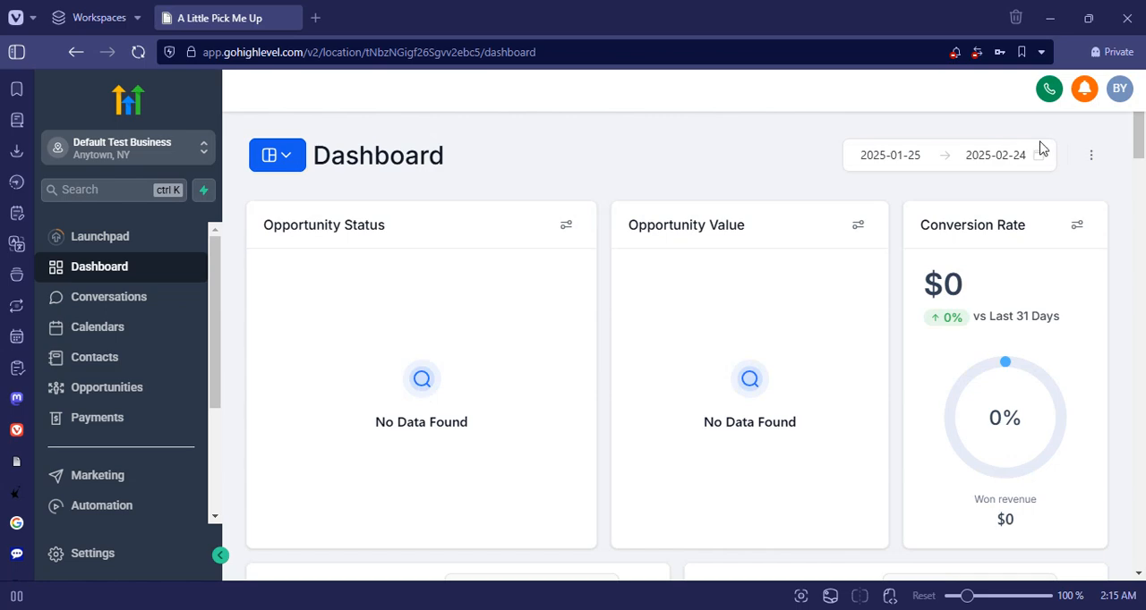
click(1096, 160)
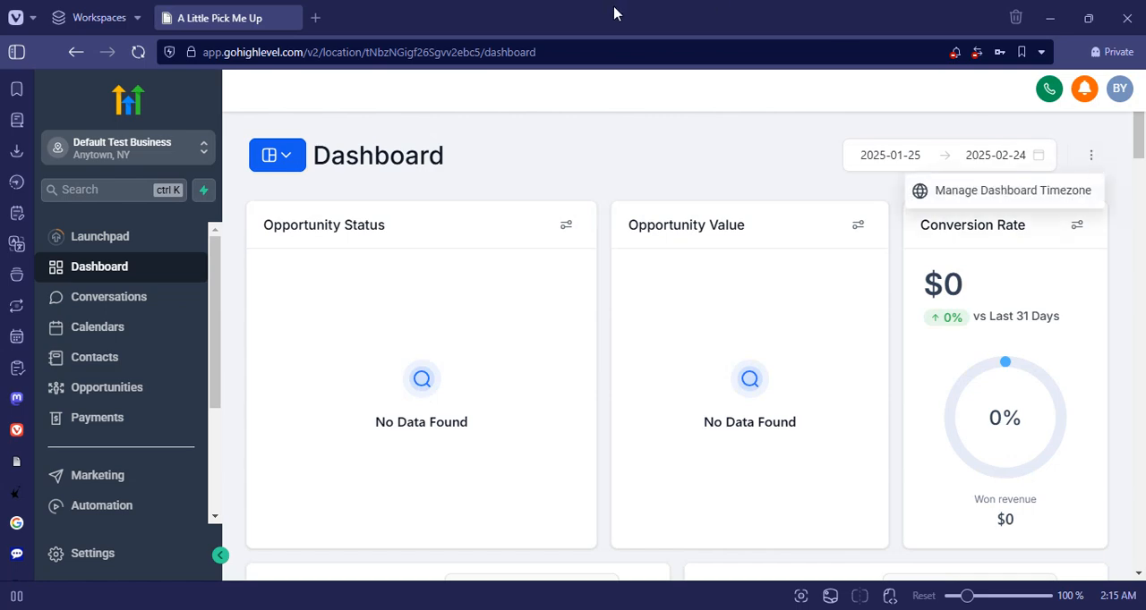
click(559, 172)
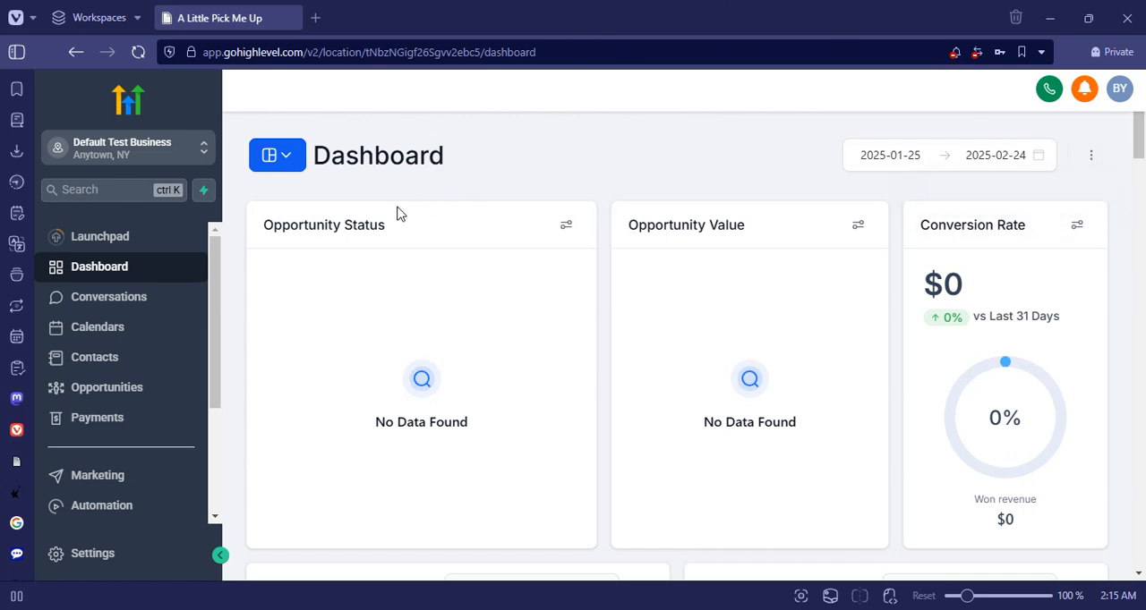
- Open the Business Profile settings at the General Information section
click(75, 555)
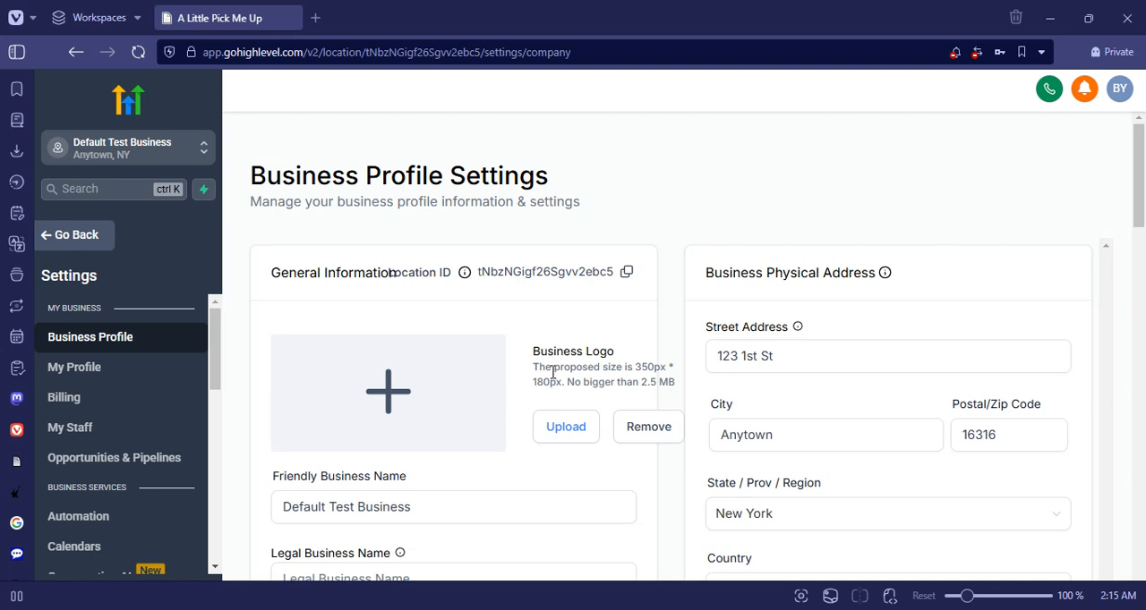
scroll(555, 373, down, 1)
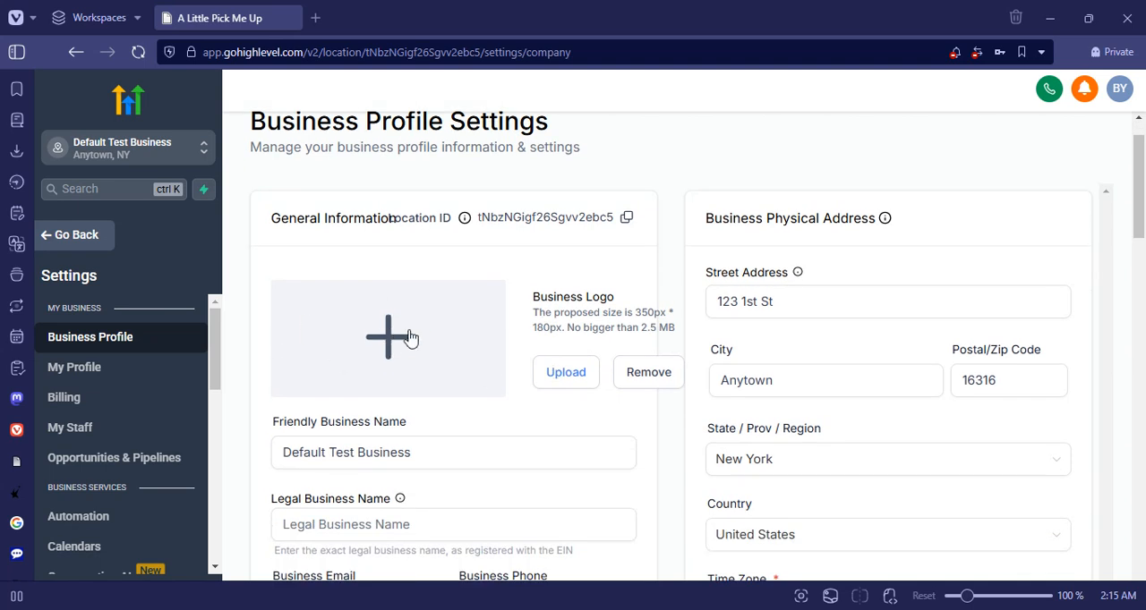
scroll(490, 411, down, 2)
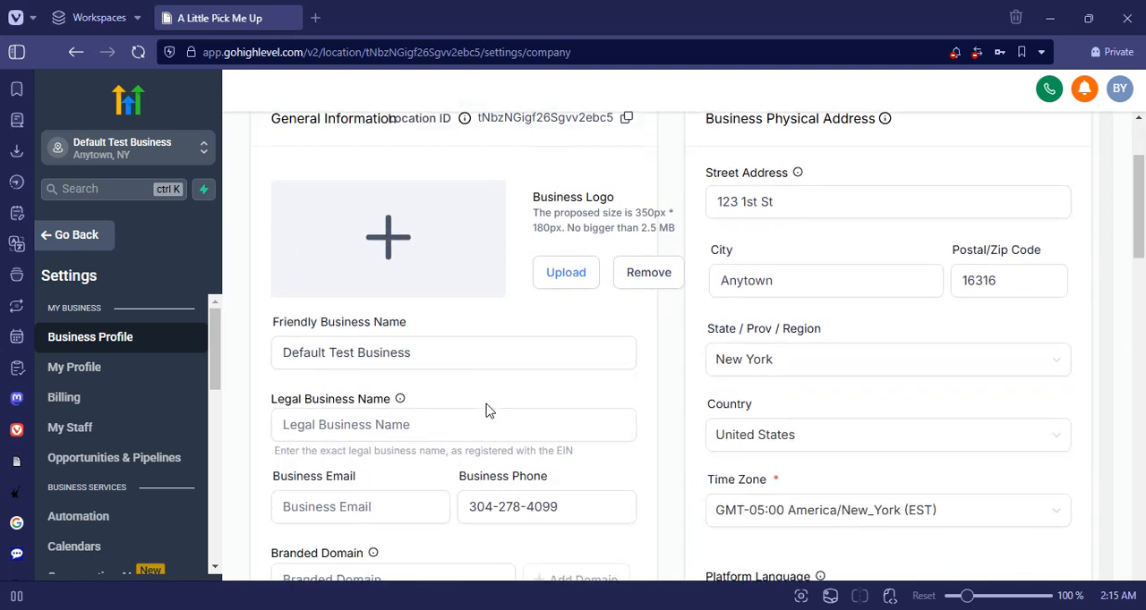
- Examine the General Information fields, including the friendly and legal business names, email, phone, website and business niche options
click(435, 352)
drag(435, 352, 259, 367)
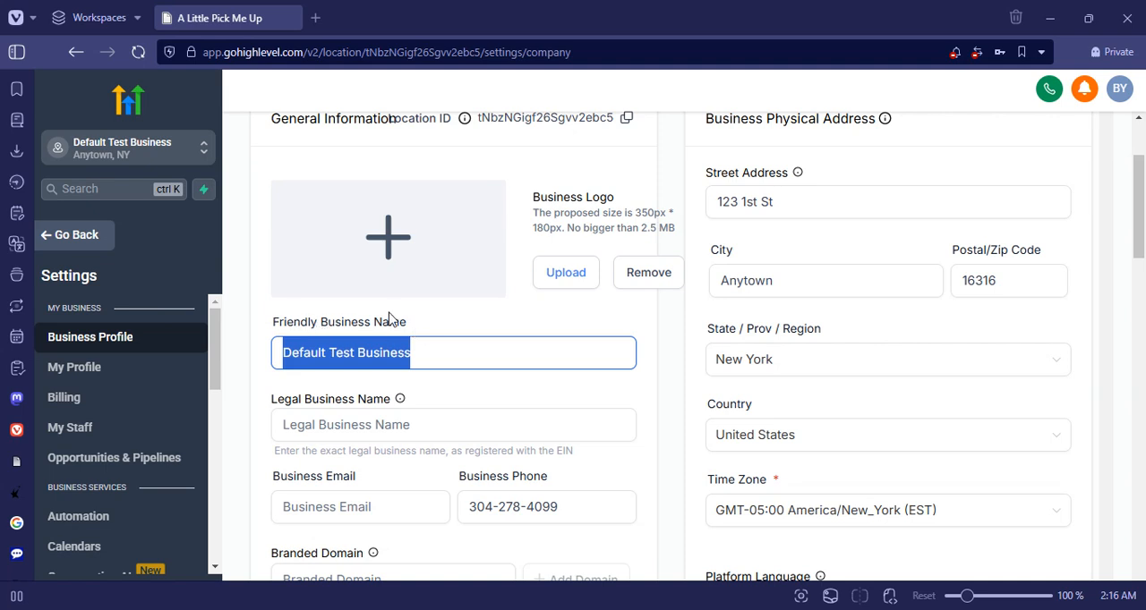
mouse_move(400, 402)
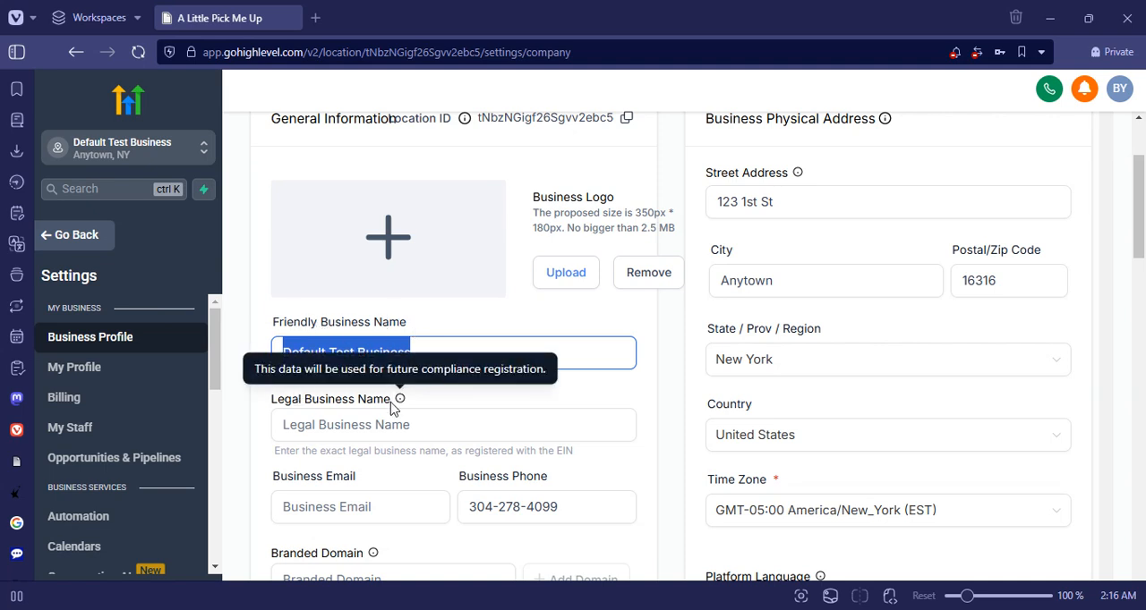
click(361, 424)
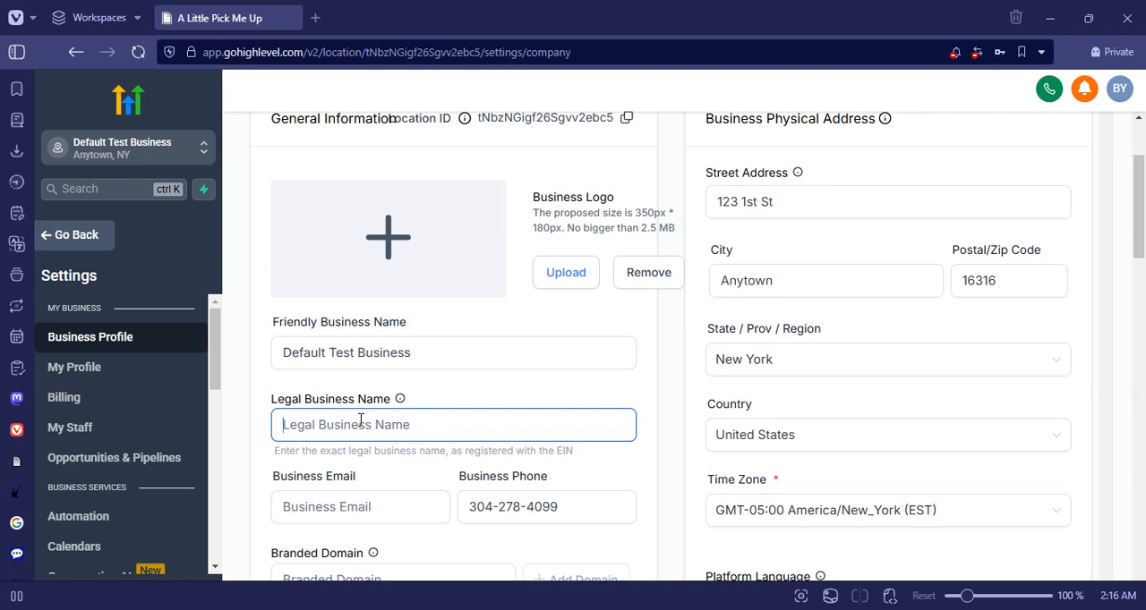
scroll(360, 421, down, 1)
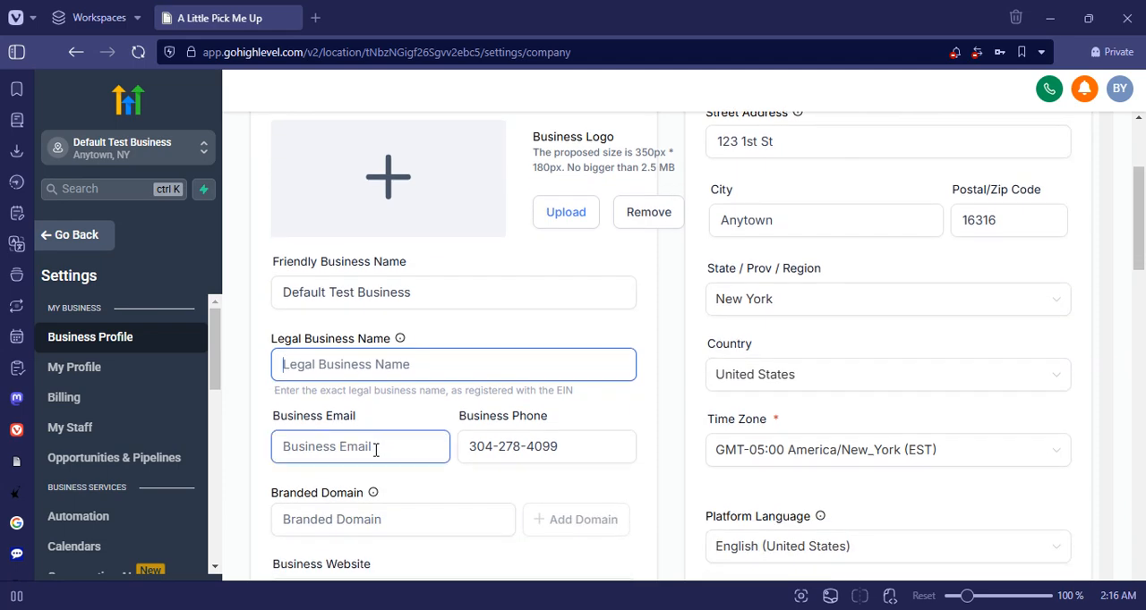
click(377, 447)
click(594, 442)
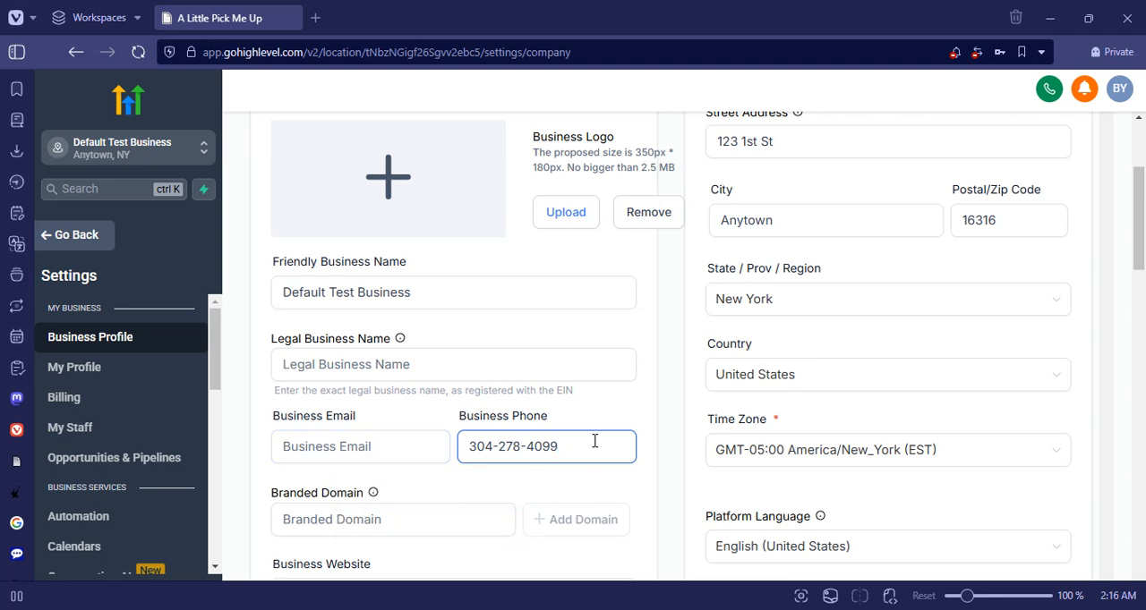
scroll(473, 490, down, 1)
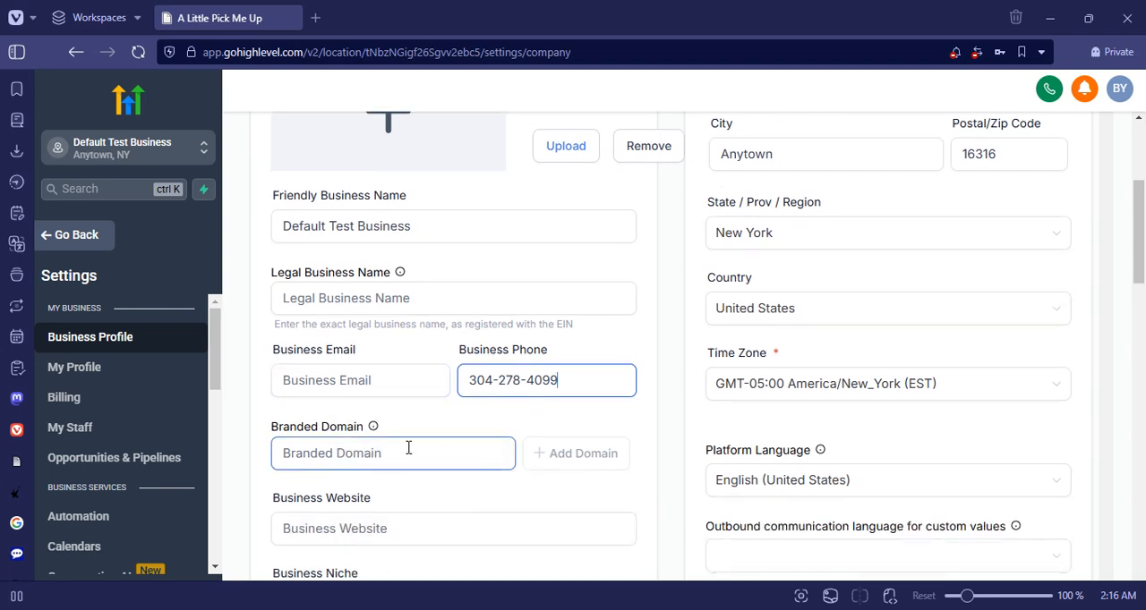
click(412, 529)
scroll(413, 536, down, 1)
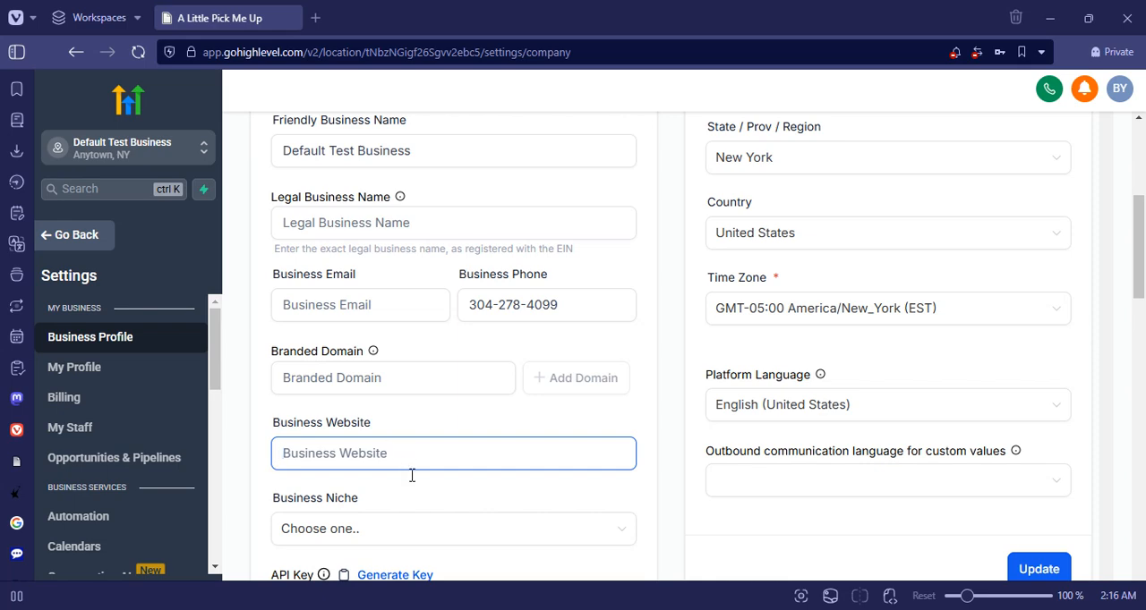
click(414, 526)
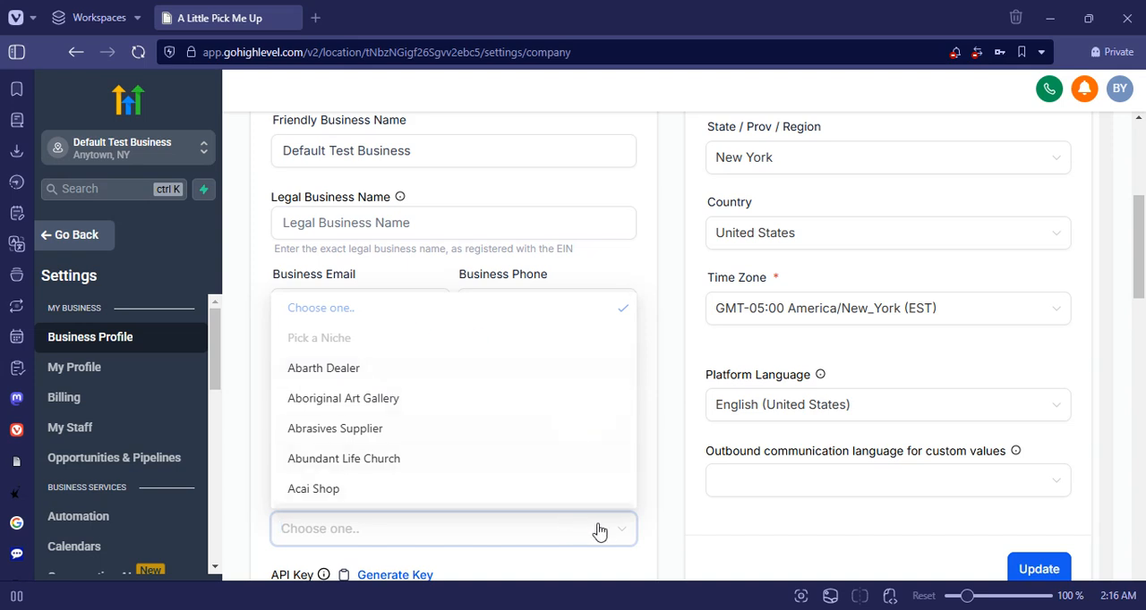
click(649, 500)
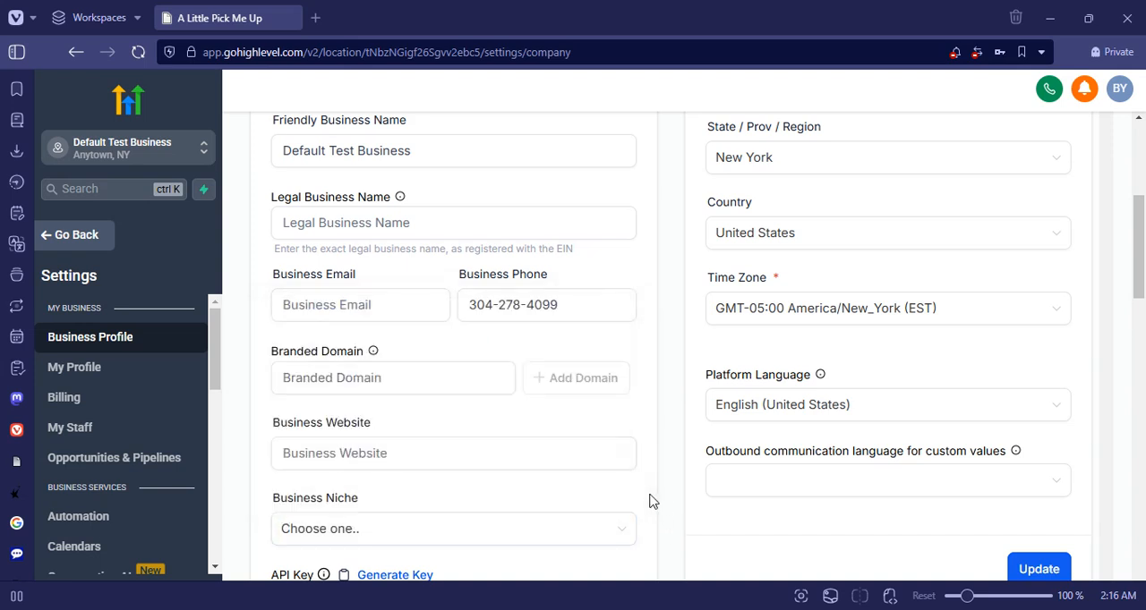
- Examine the Business Physical Address fields, the time zone and language options, and the Authorized Representative section
scroll(694, 406, up, 3)
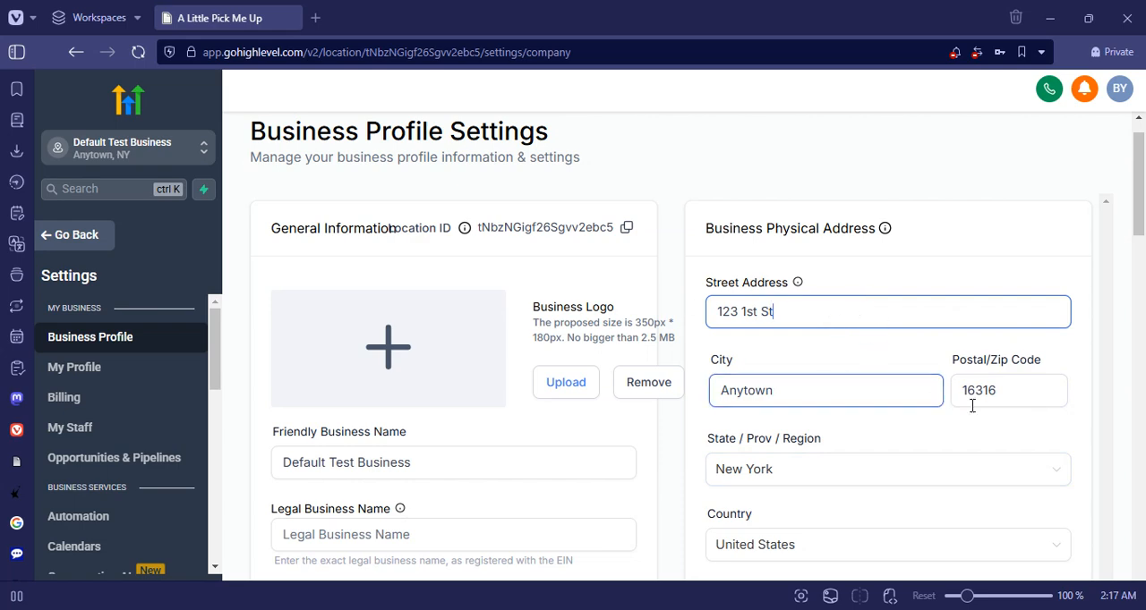
scroll(976, 417, down, 3)
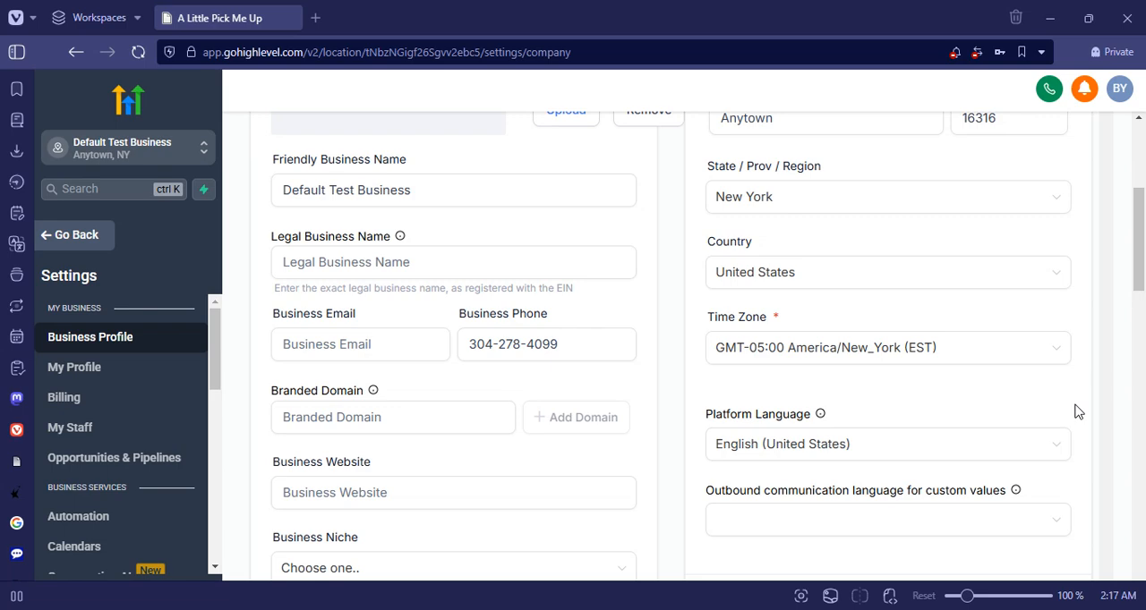
scroll(1078, 411, down, 3)
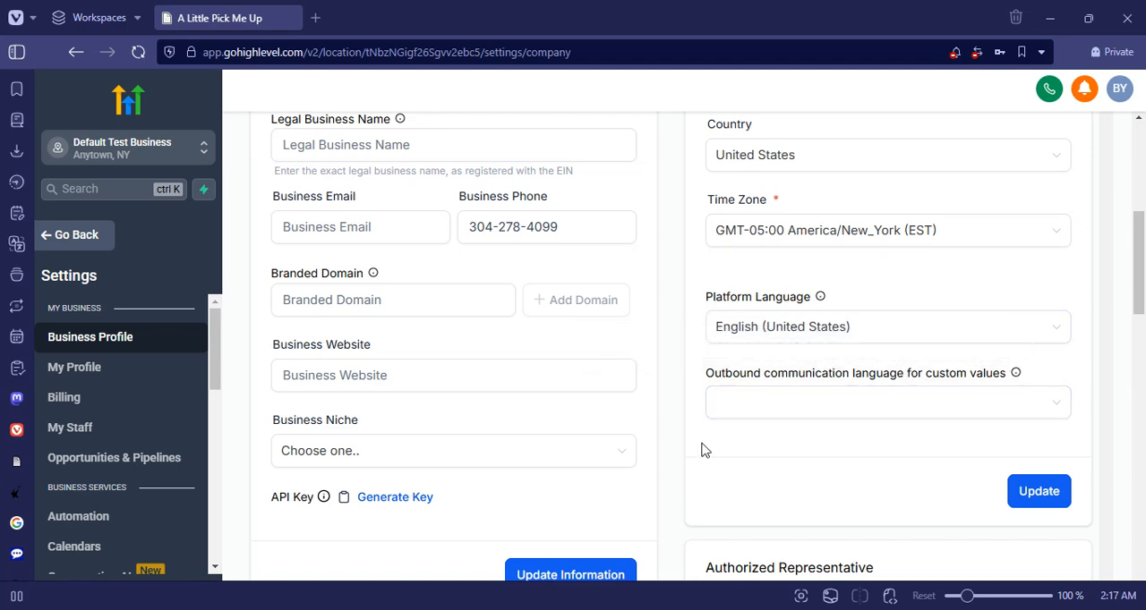
scroll(759, 470, down, 3)
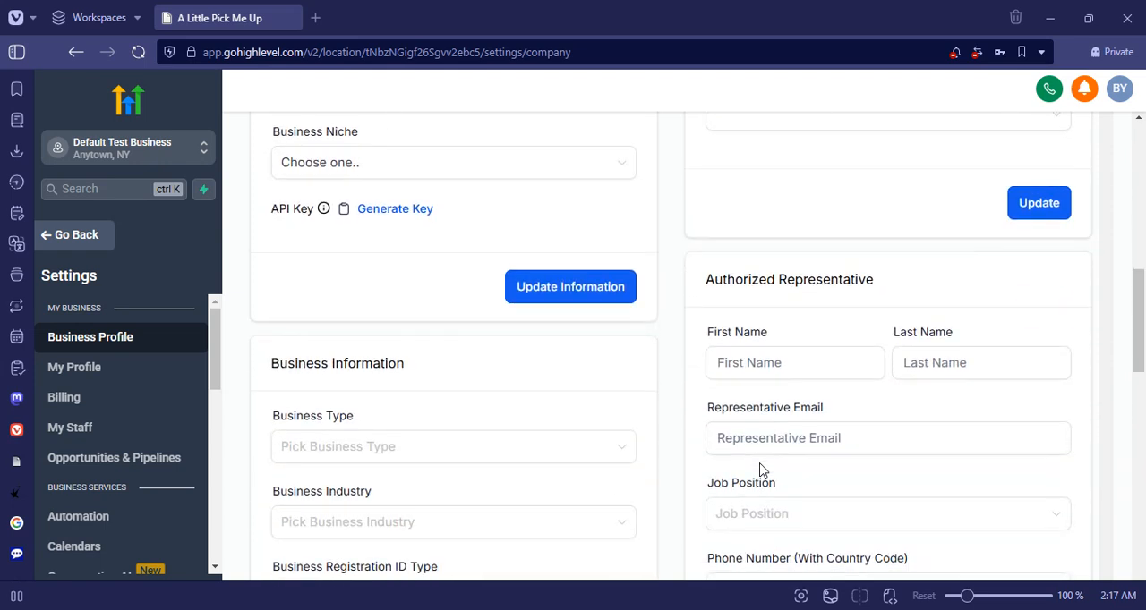
scroll(759, 470, down, 2)
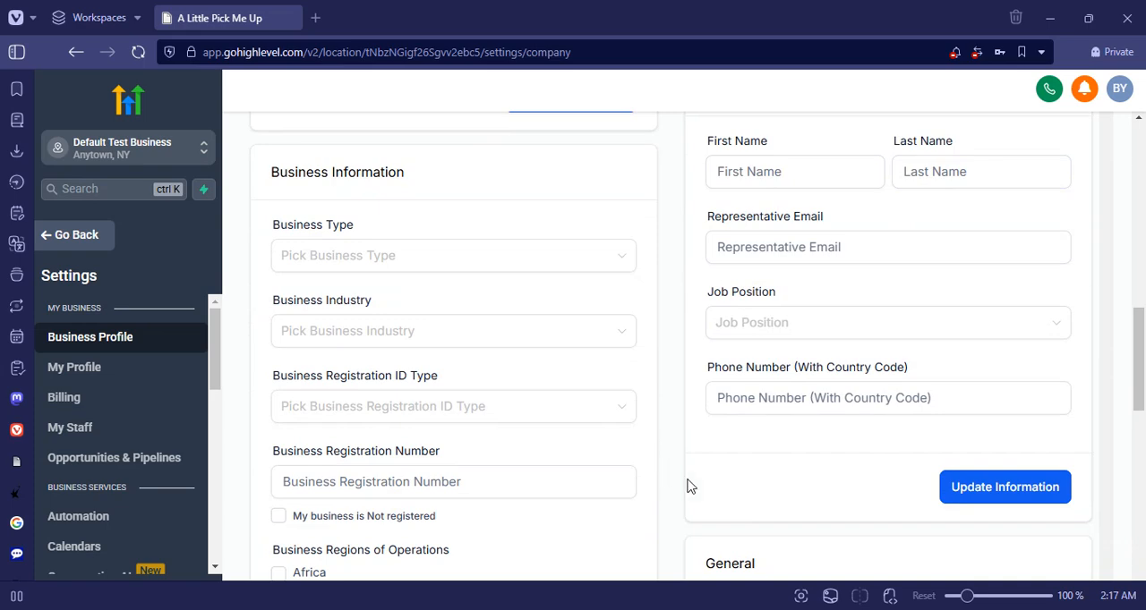
click(872, 169)
- Set the Business Registration ID Type to USA: Employer Identification Number (EIN) and place the cursor in the Business Registration Number field
scroll(335, 226, down, 1)
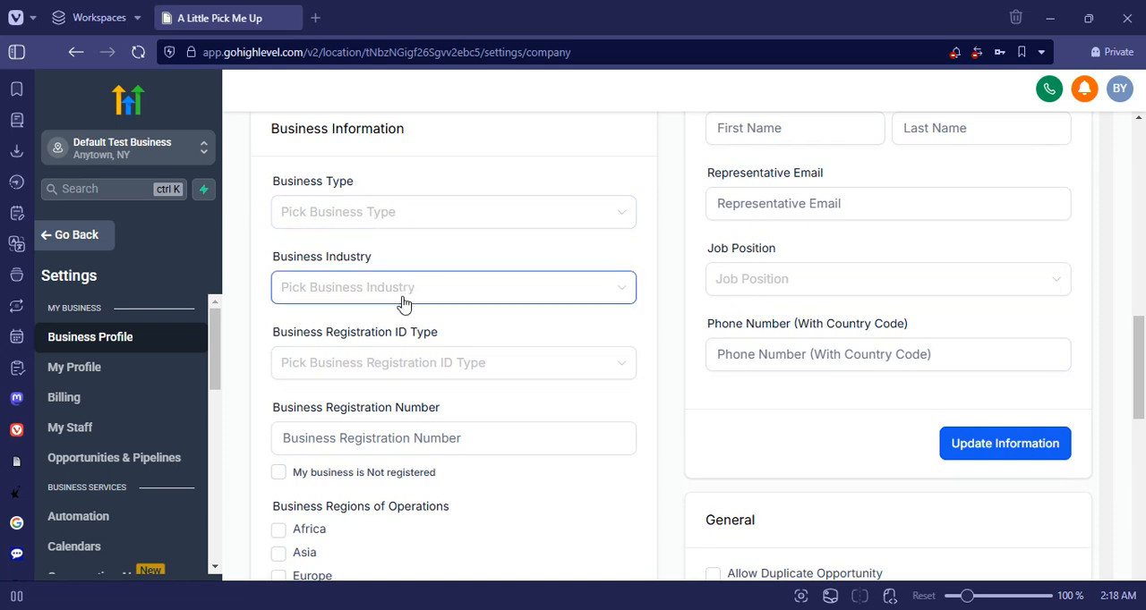
click(425, 371)
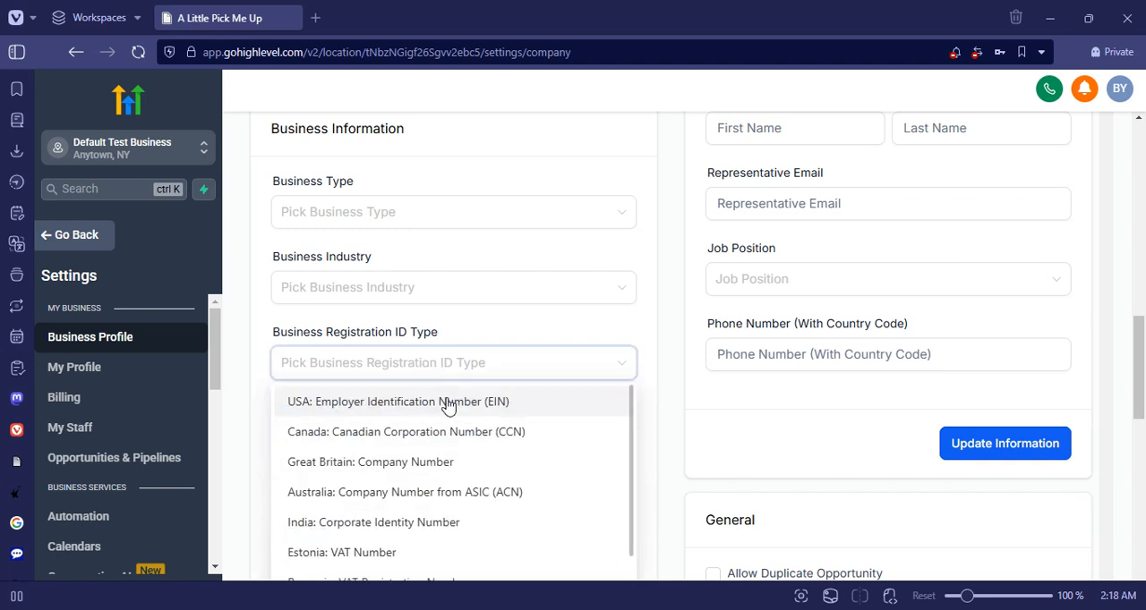
click(604, 362)
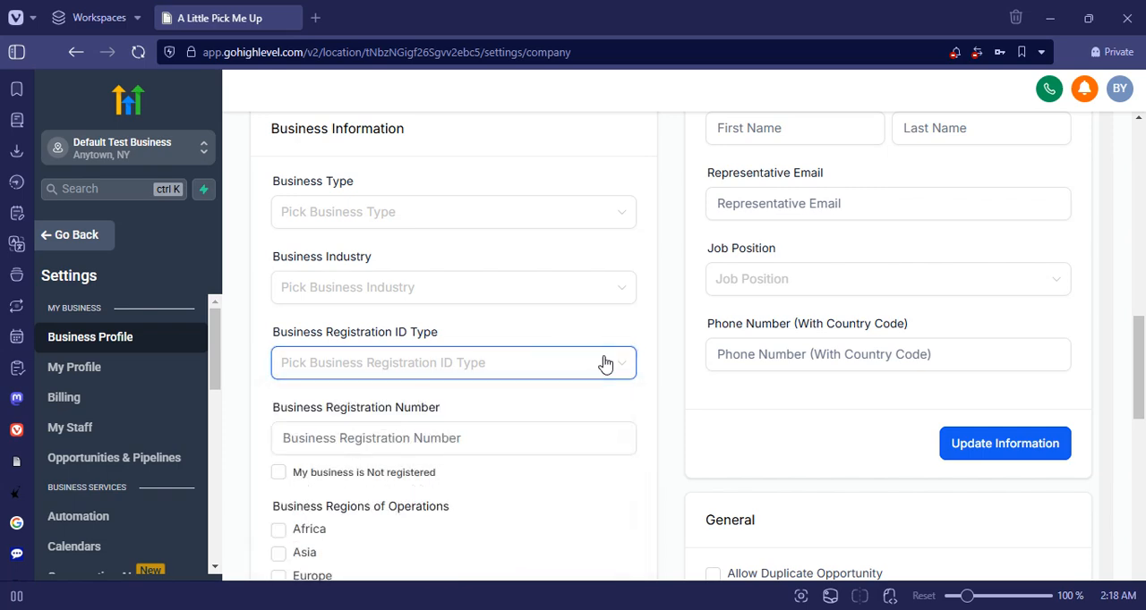
click(409, 442)
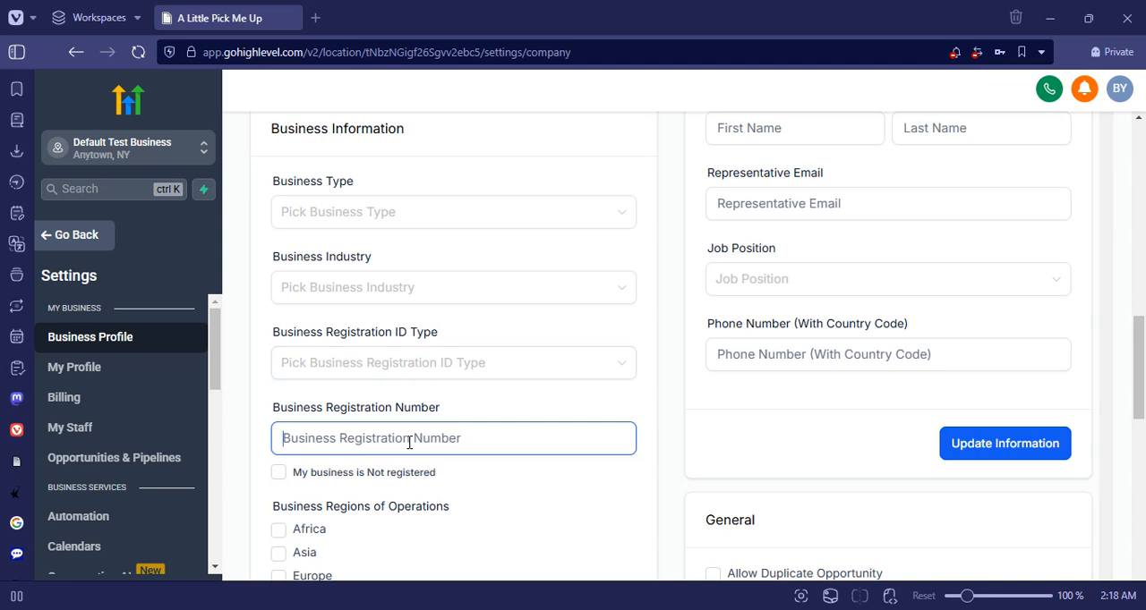
click(612, 362)
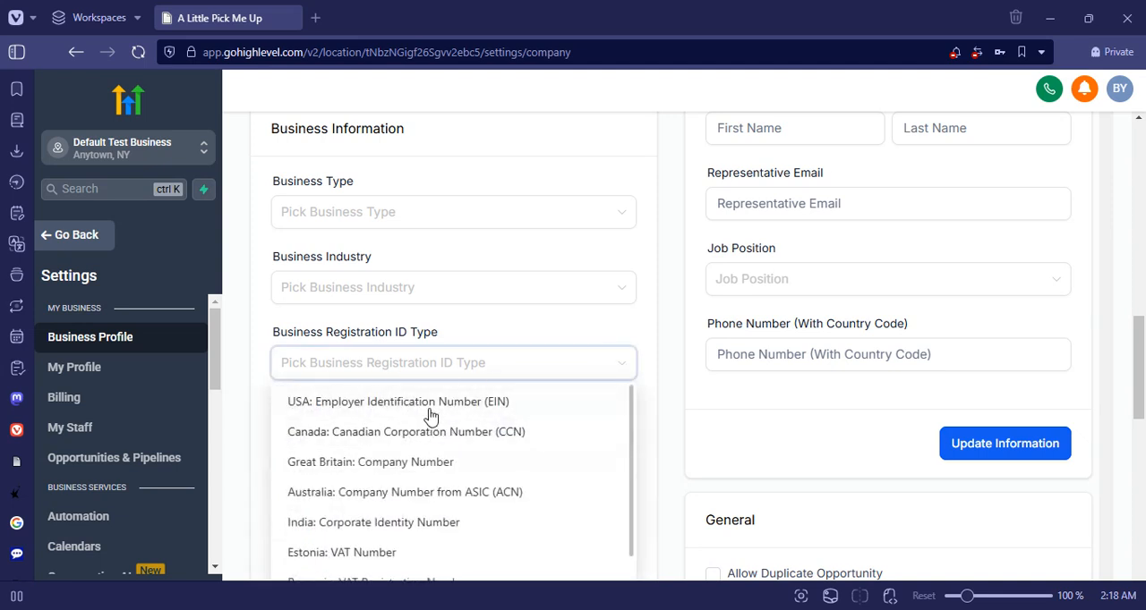
click(492, 405)
click(382, 438)
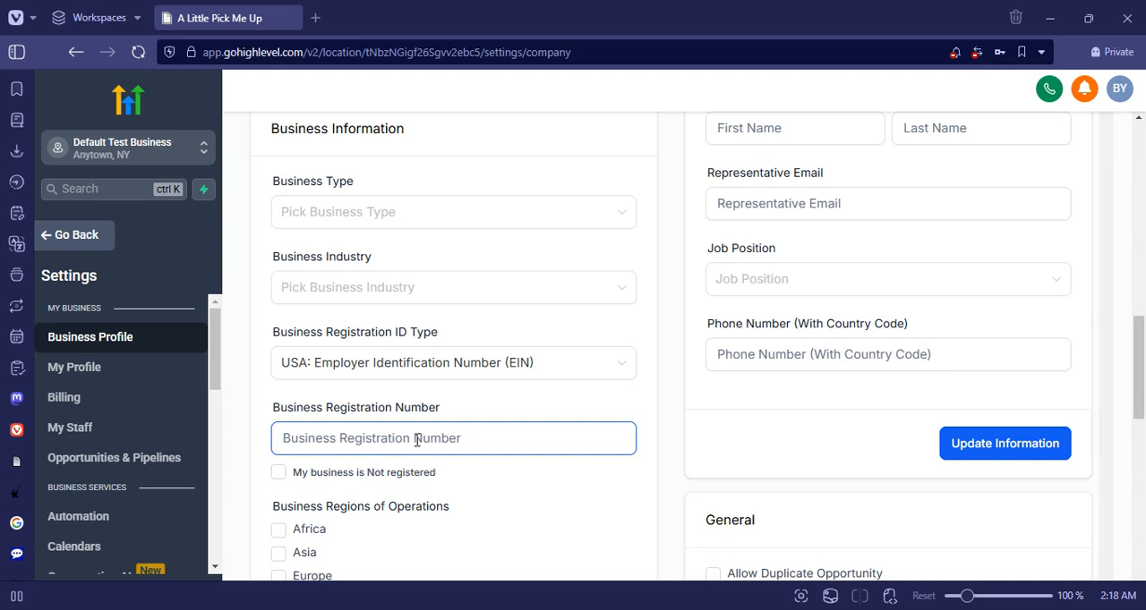
- Look through the available Business Industry options without choosing one
click(555, 291)
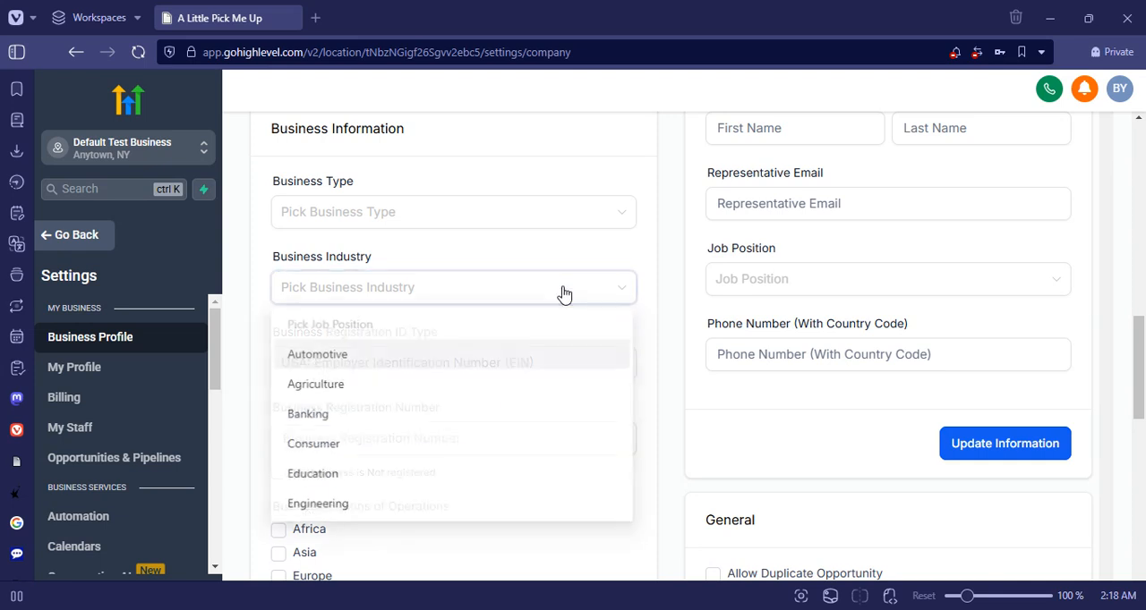
scroll(417, 493, down, 5)
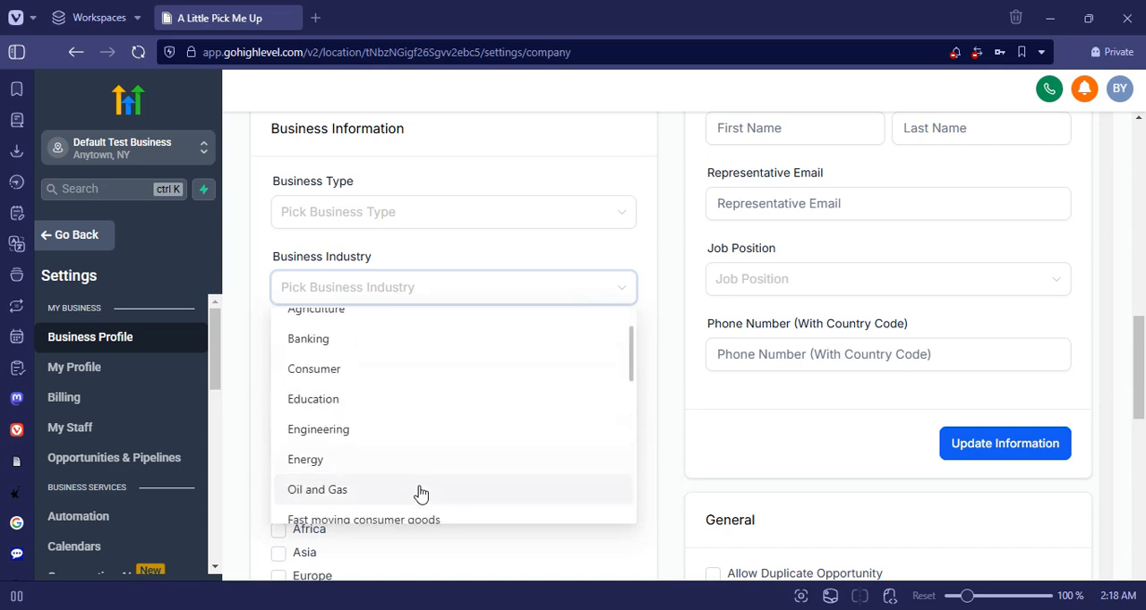
scroll(420, 494, down, 8)
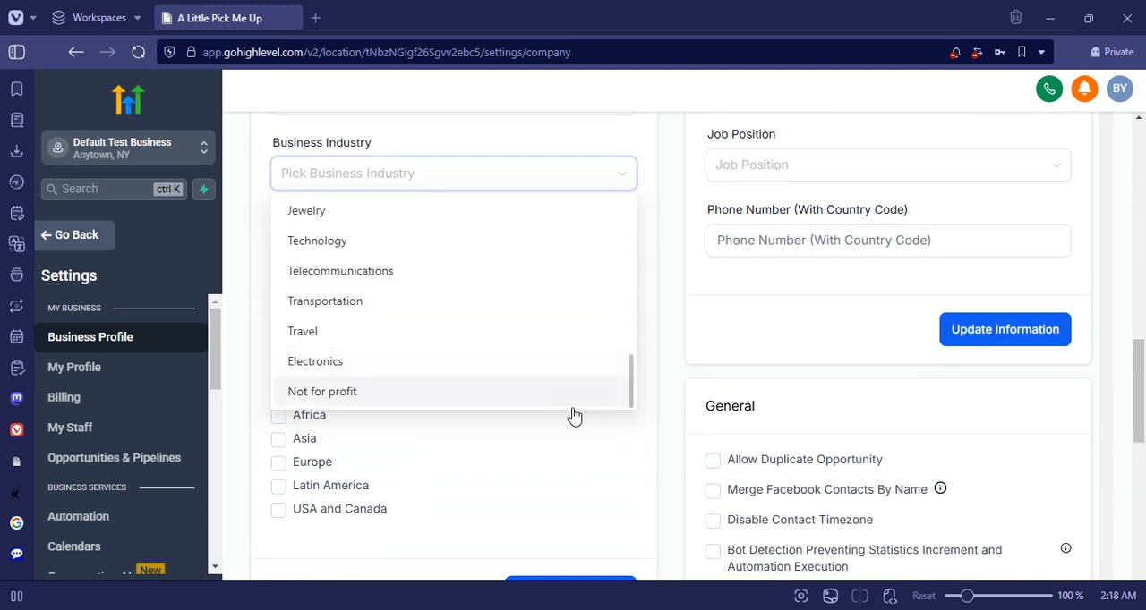
scroll(577, 407, up, 3)
click(619, 183)
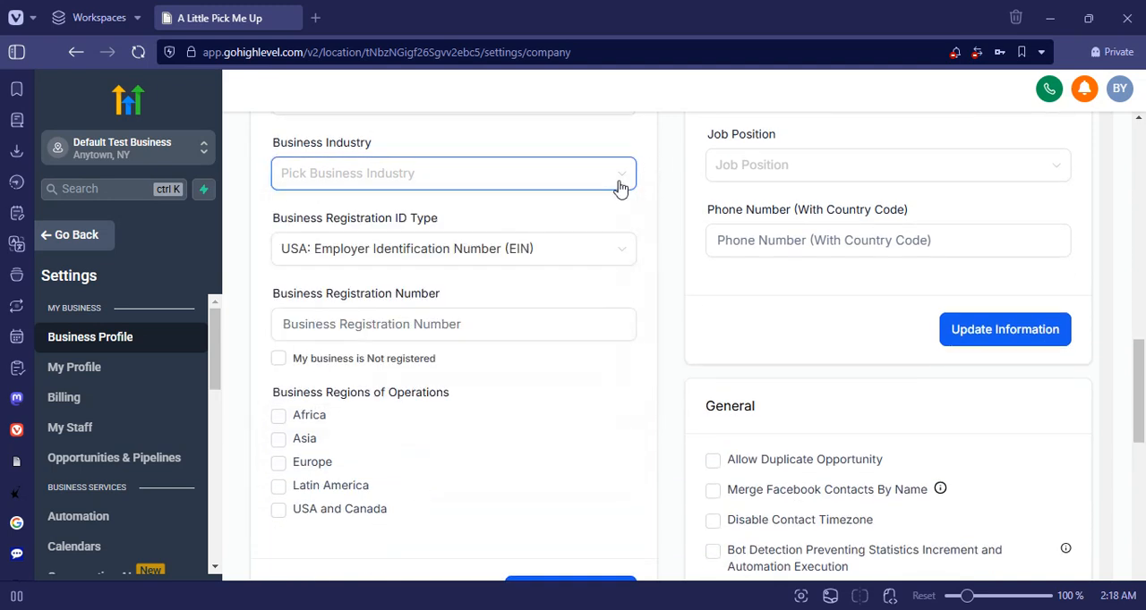
- Tick USA and Canada under Business Regions of Operations and clear it again
scroll(423, 402, down, 1)
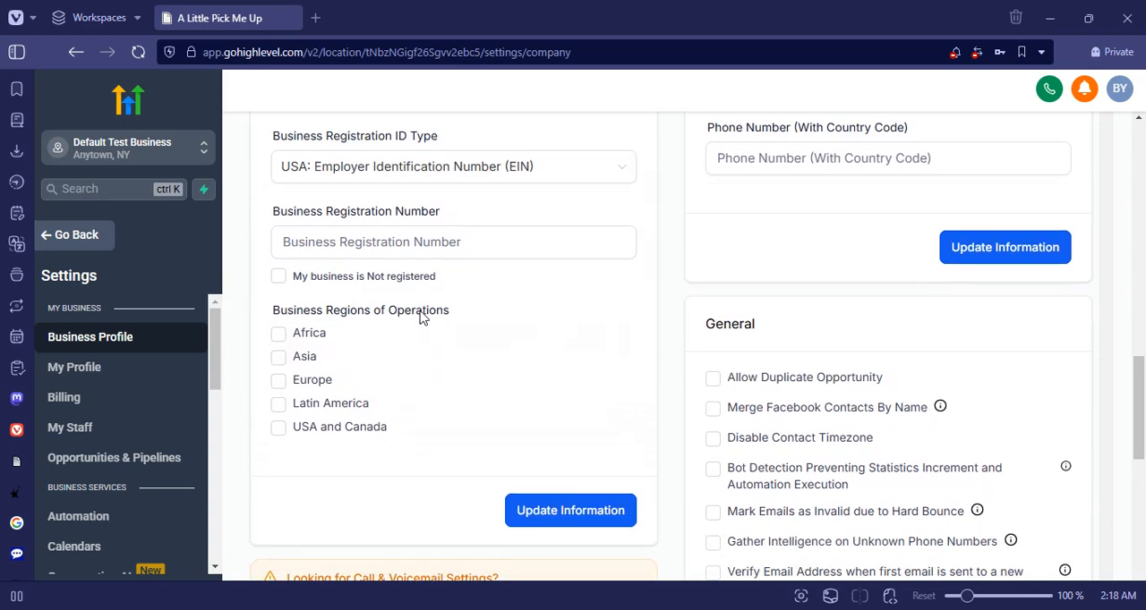
click(339, 433)
click(339, 433)
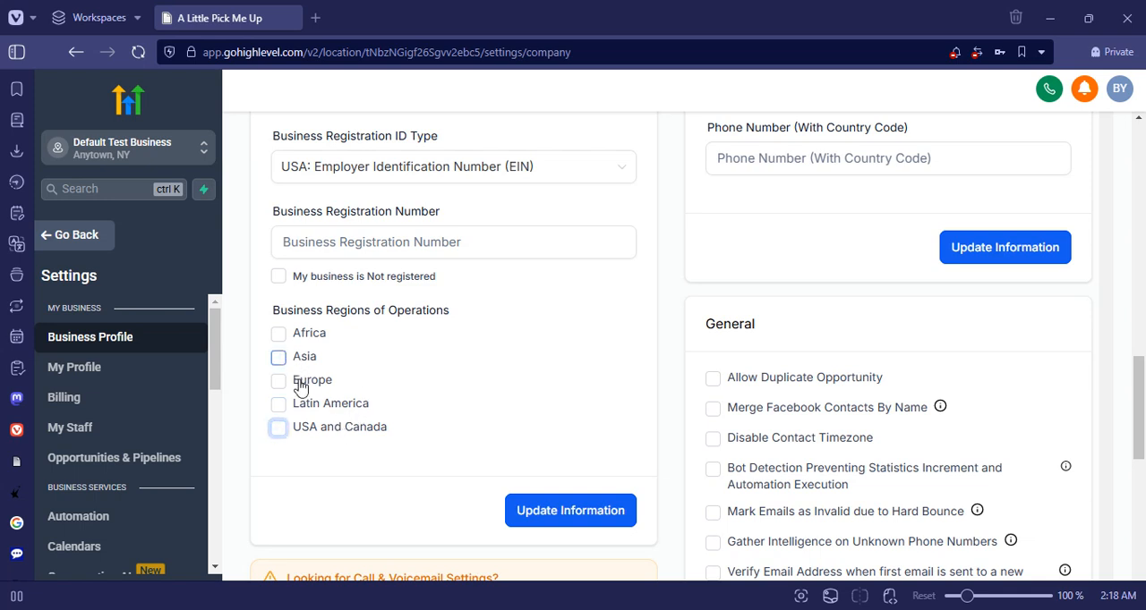
click(588, 235)
- Examine the General options, the email unsubscribe compliance setting and the Contact Deduplication Preferences of the business profile
scroll(678, 356, down, 2)
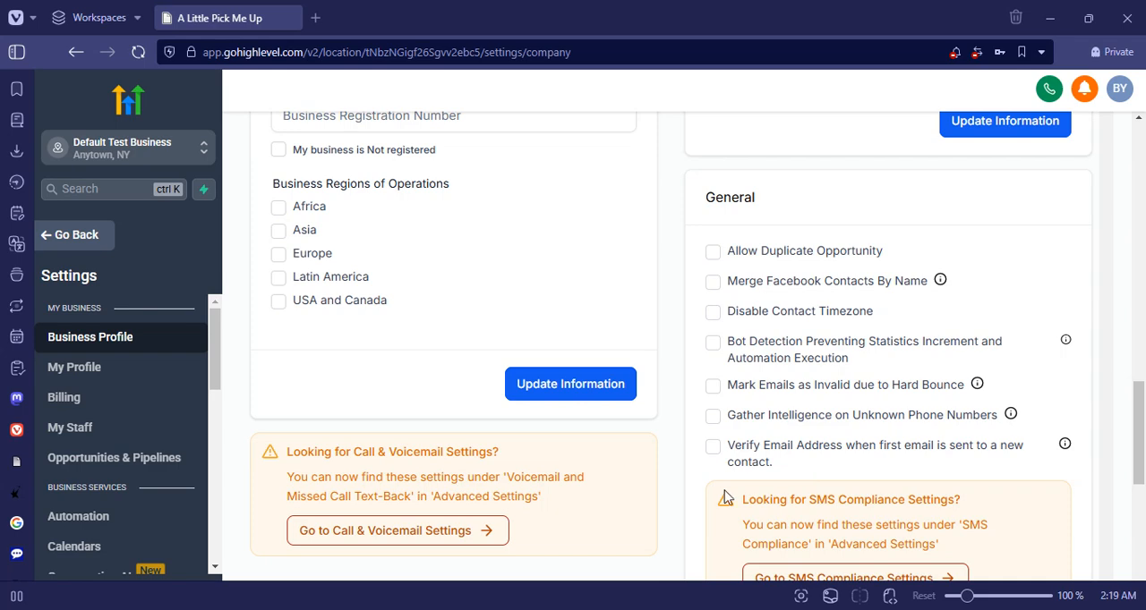
scroll(680, 251, down, 3)
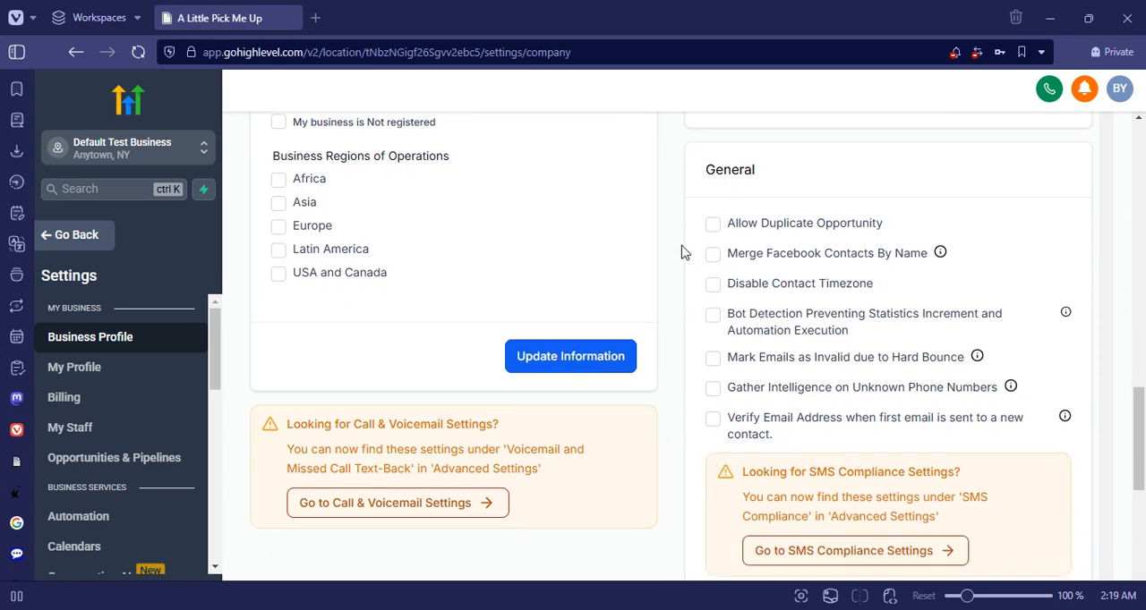
scroll(685, 300, up, 3)
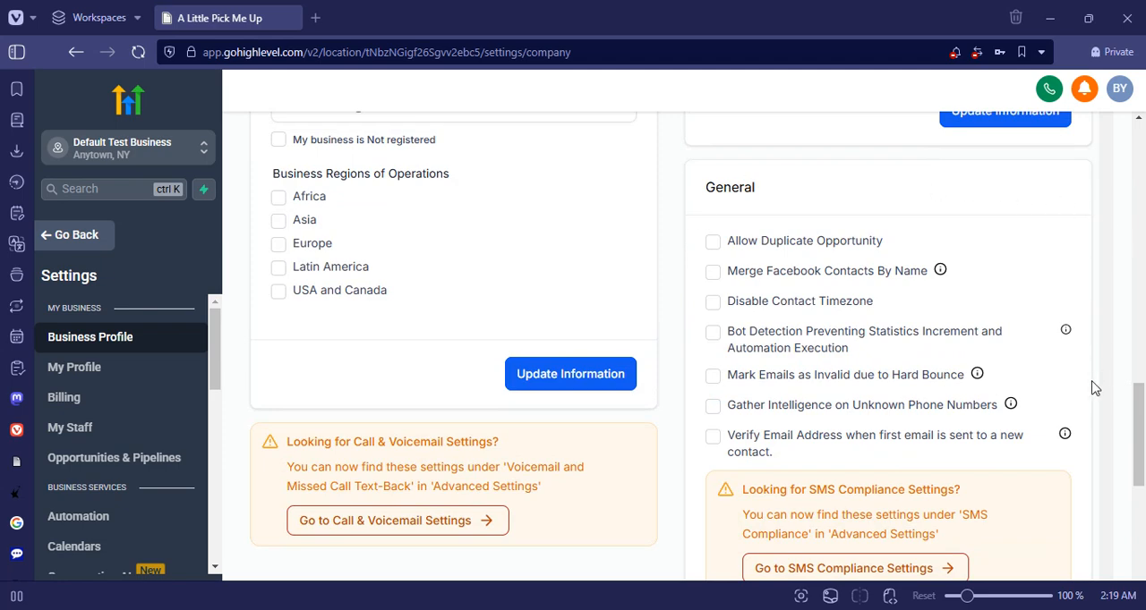
scroll(1092, 388, down, 2)
scroll(1092, 389, down, 3)
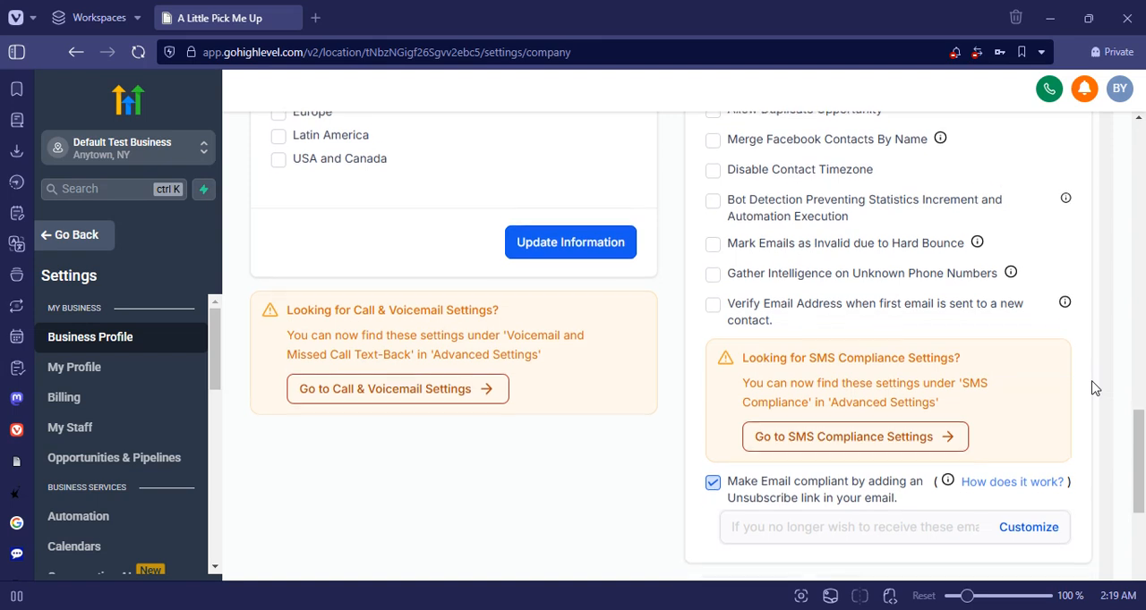
scroll(1092, 389, up, 1)
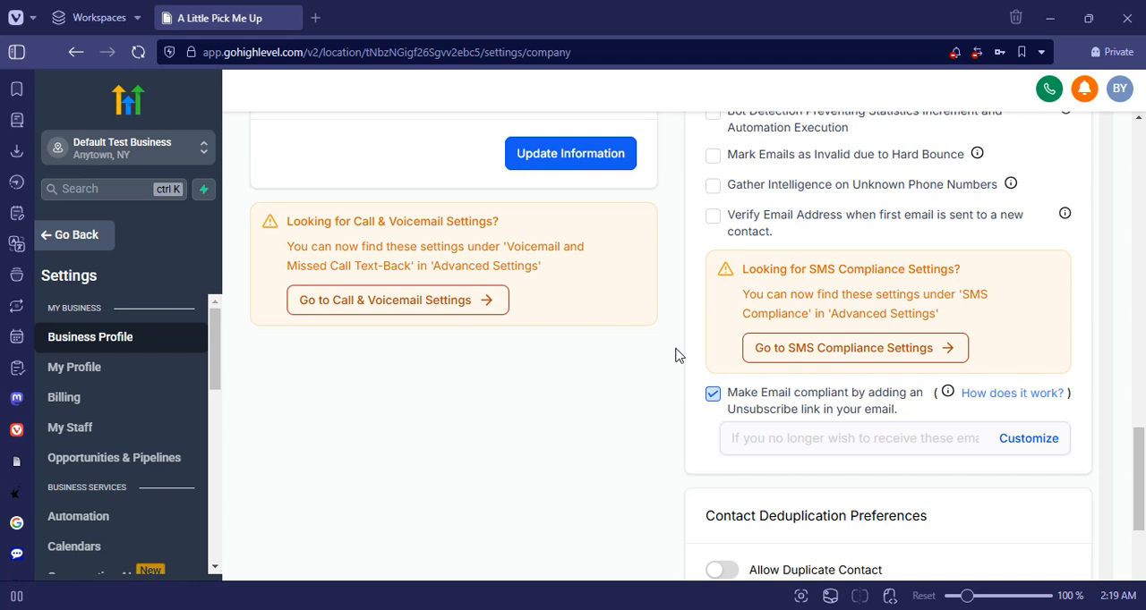
scroll(676, 355, down, 4)
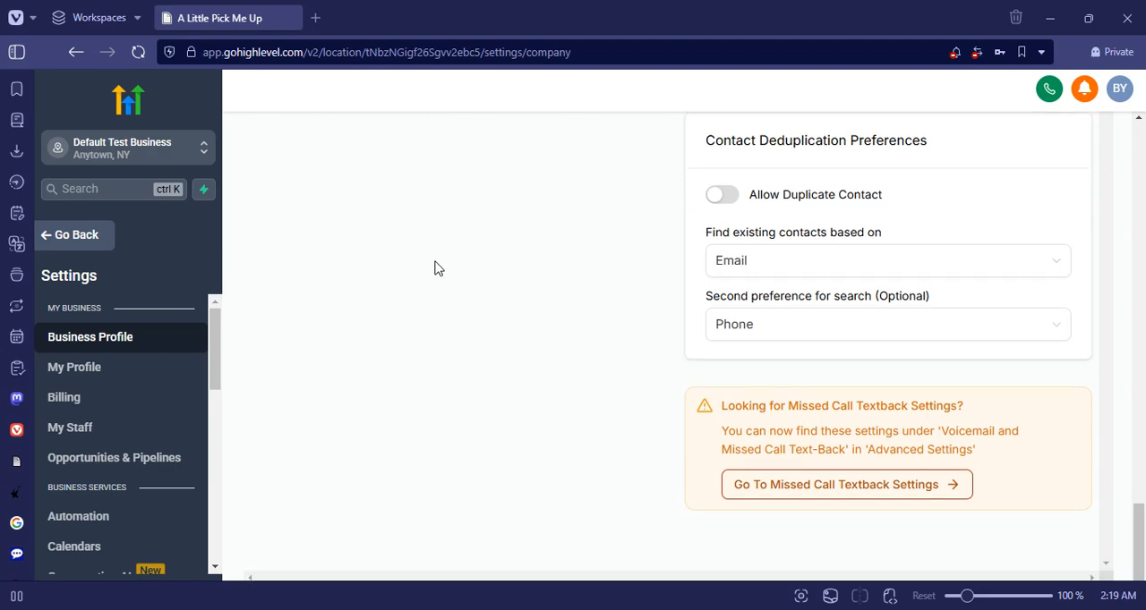
- Open the My Profile settings page
scroll(436, 268, up, 10)
scroll(436, 268, up, 5)
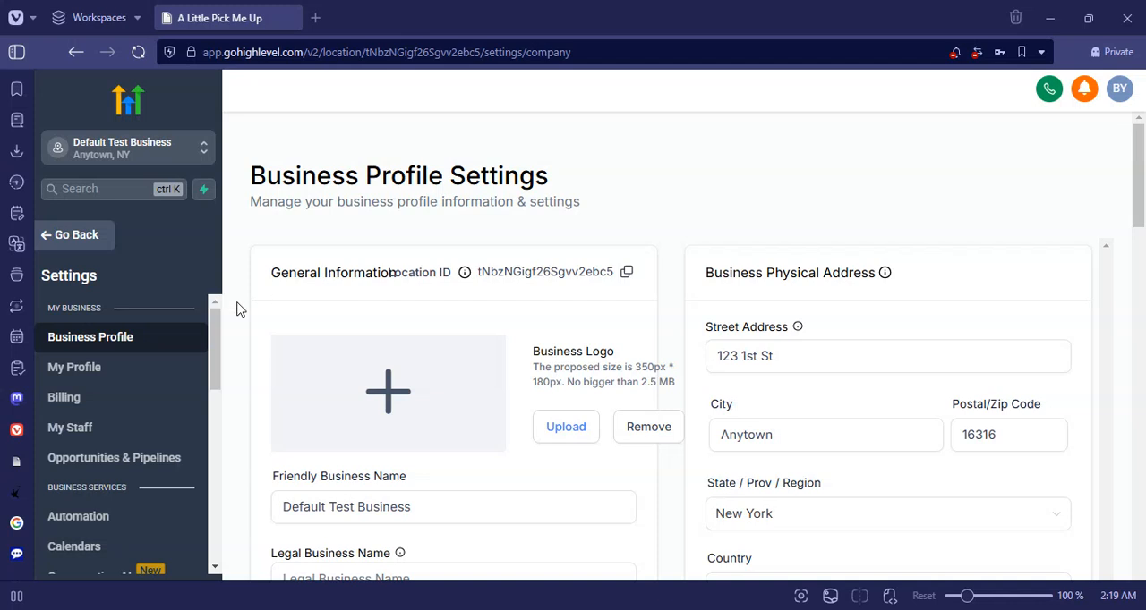
click(111, 375)
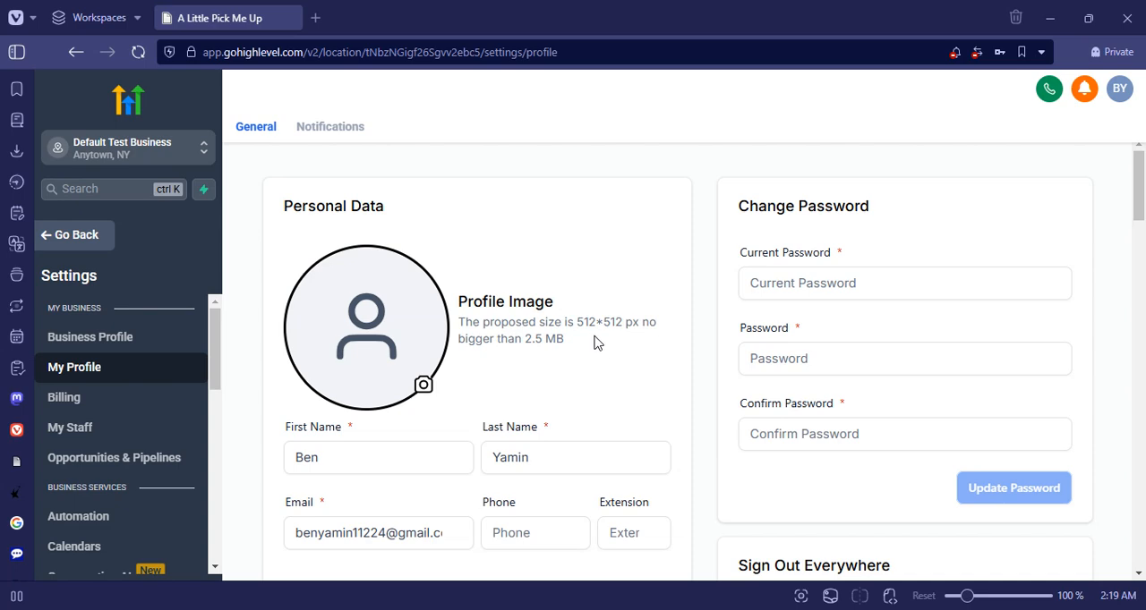
- Examine the Personal Data, Signature, Email (2-way sync), Change Password and Sign Out Everywhere sections of the profile
click(365, 526)
scroll(468, 536, down, 3)
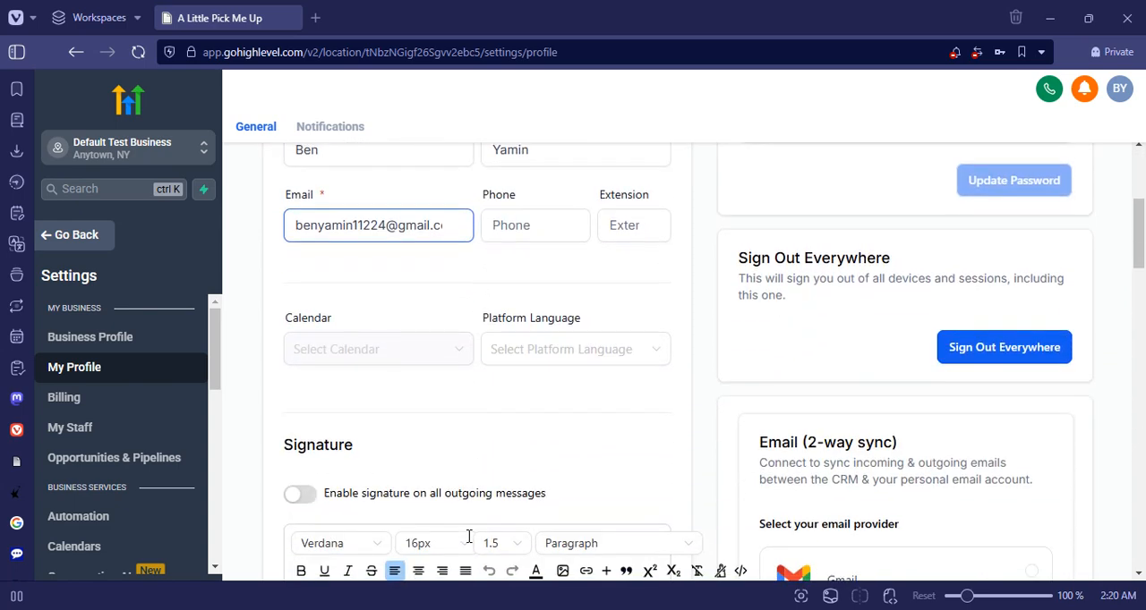
scroll(468, 536, down, 3)
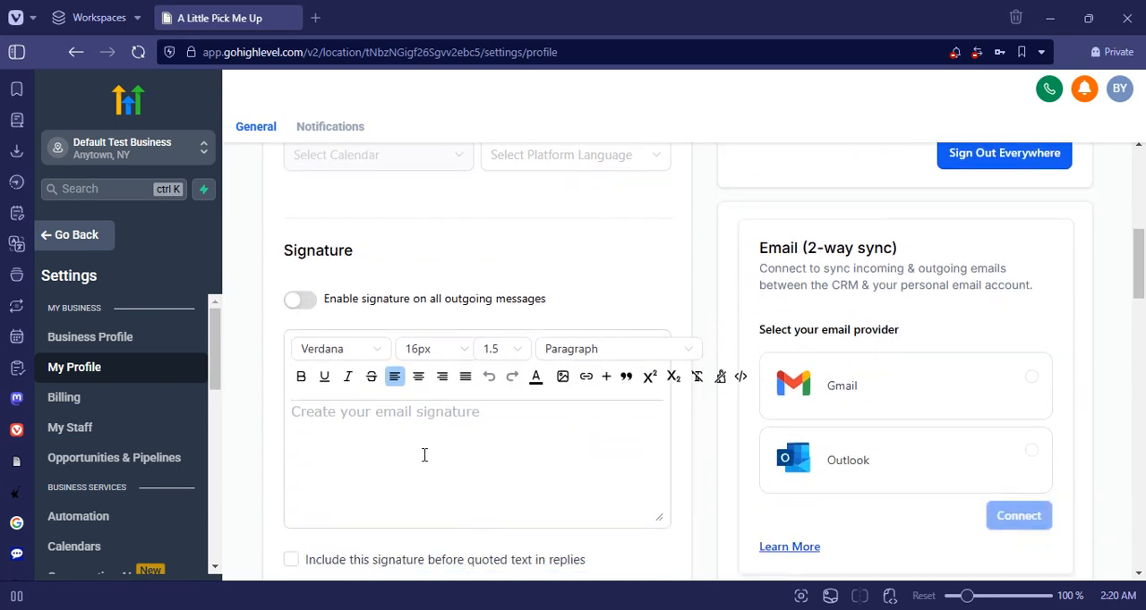
scroll(424, 454, down, 2)
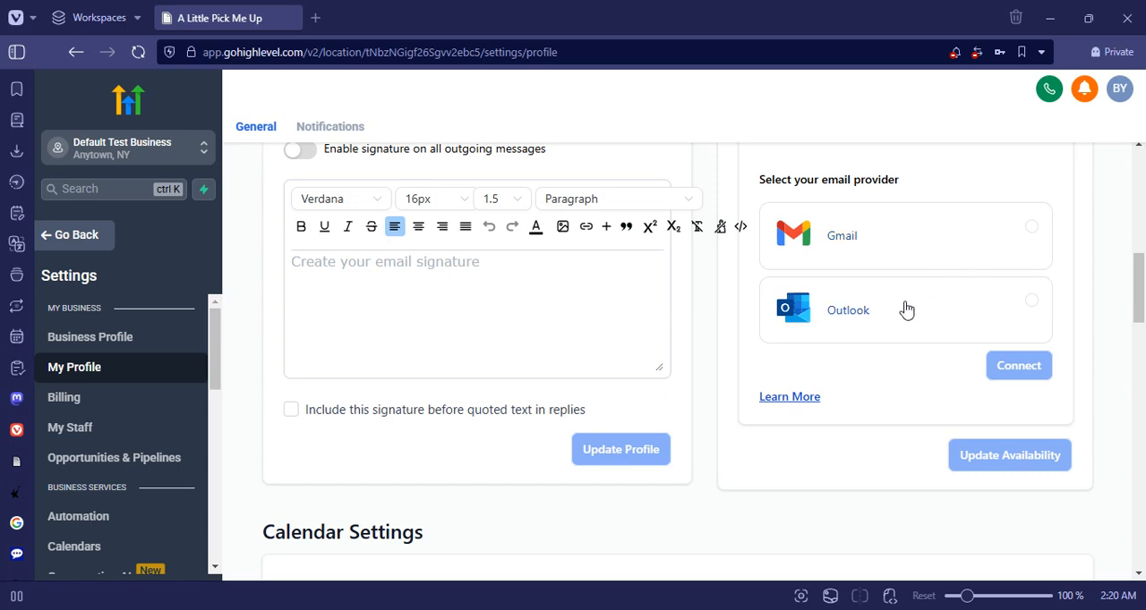
scroll(906, 309, up, 8)
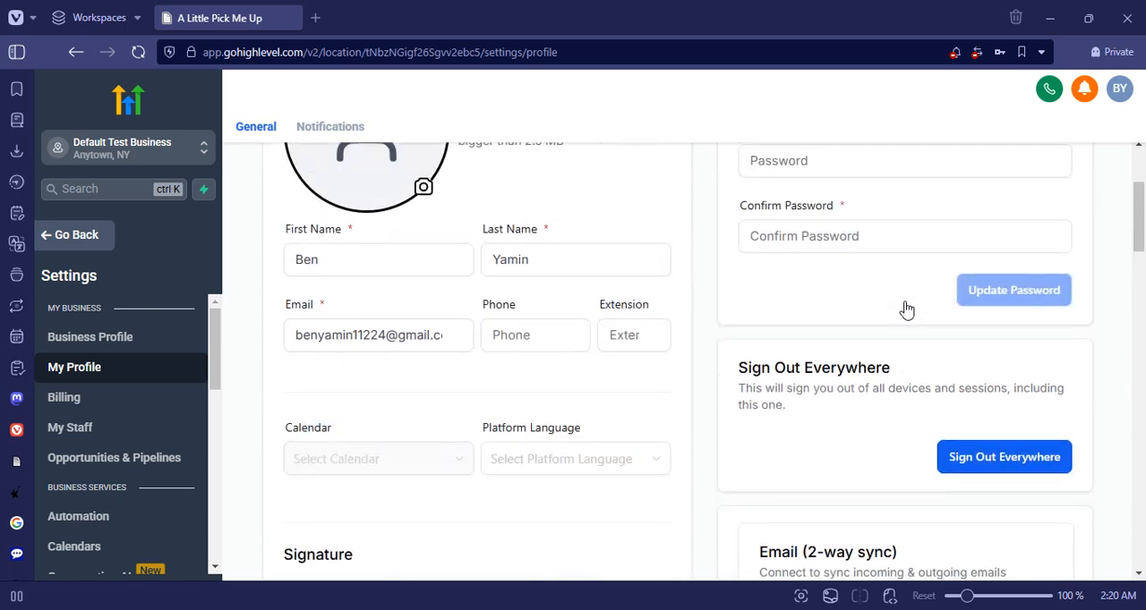
click(810, 285)
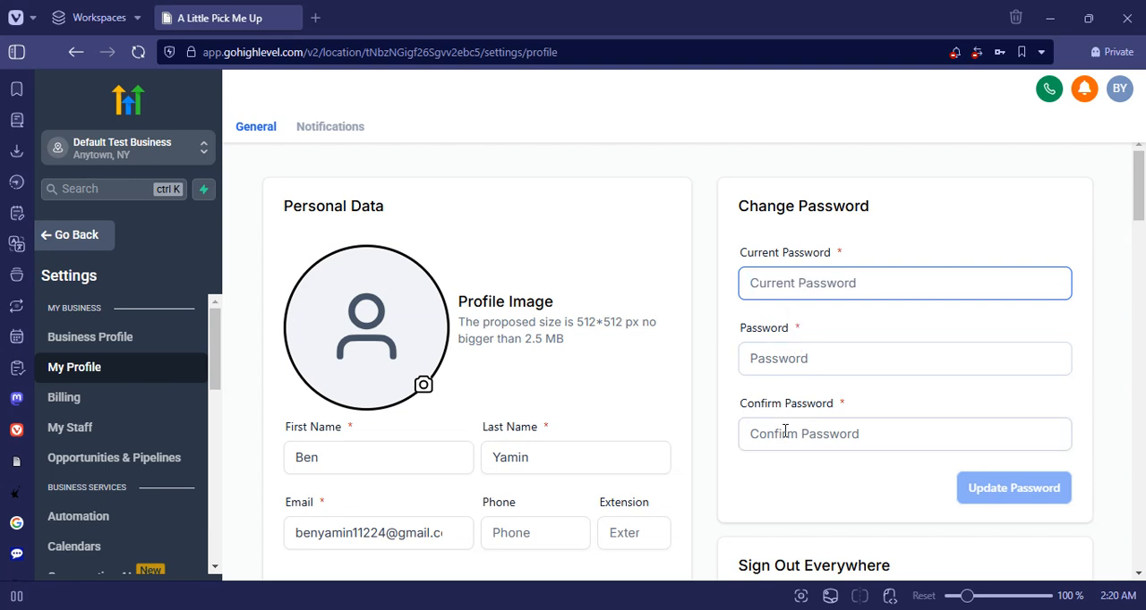
scroll(880, 425, down, 2)
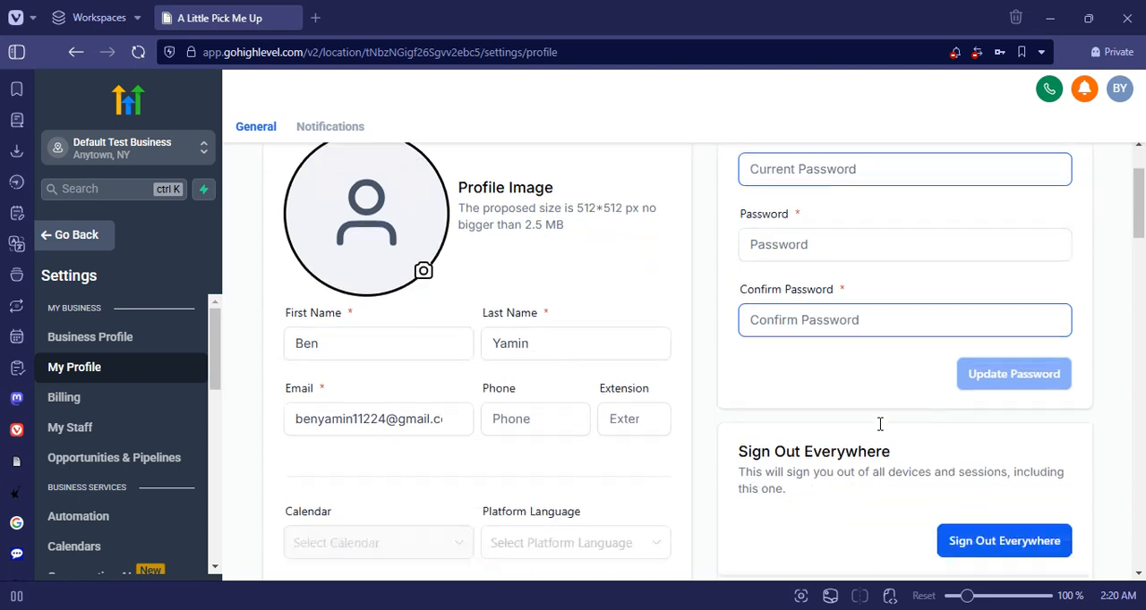
scroll(879, 425, up, 2)
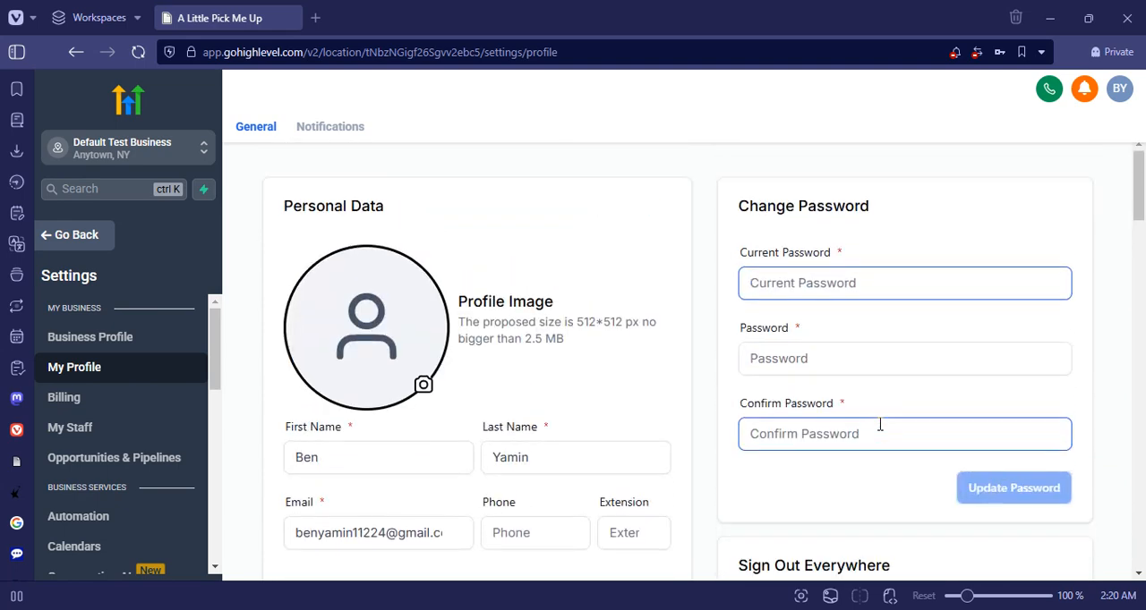